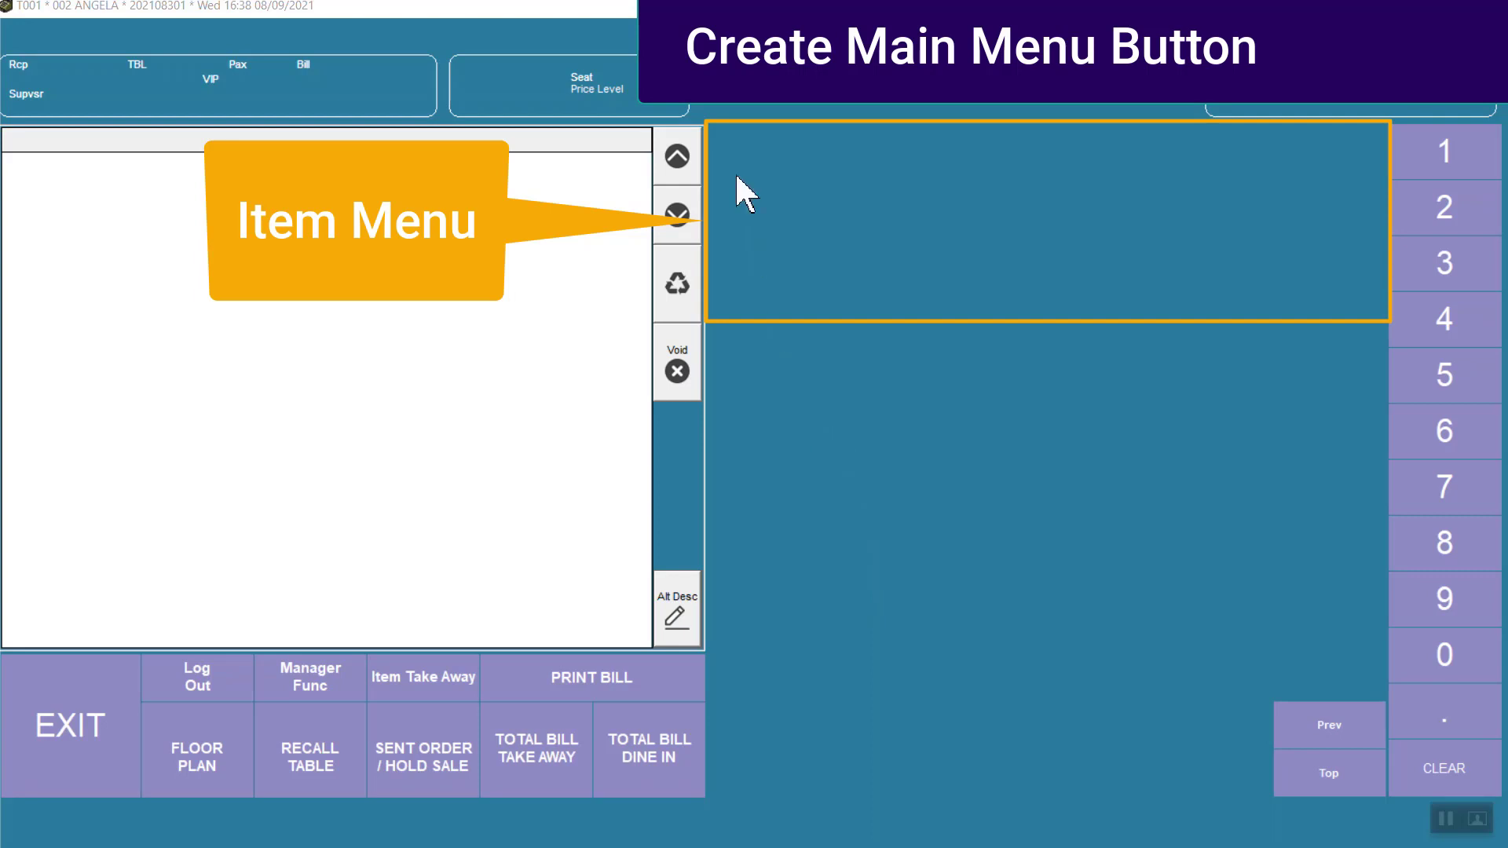
# - Create a Menu Page Button in the first item menu slot with description ";鱼//;FISH" and sub-page FISH
pyautogui.click(738, 161)
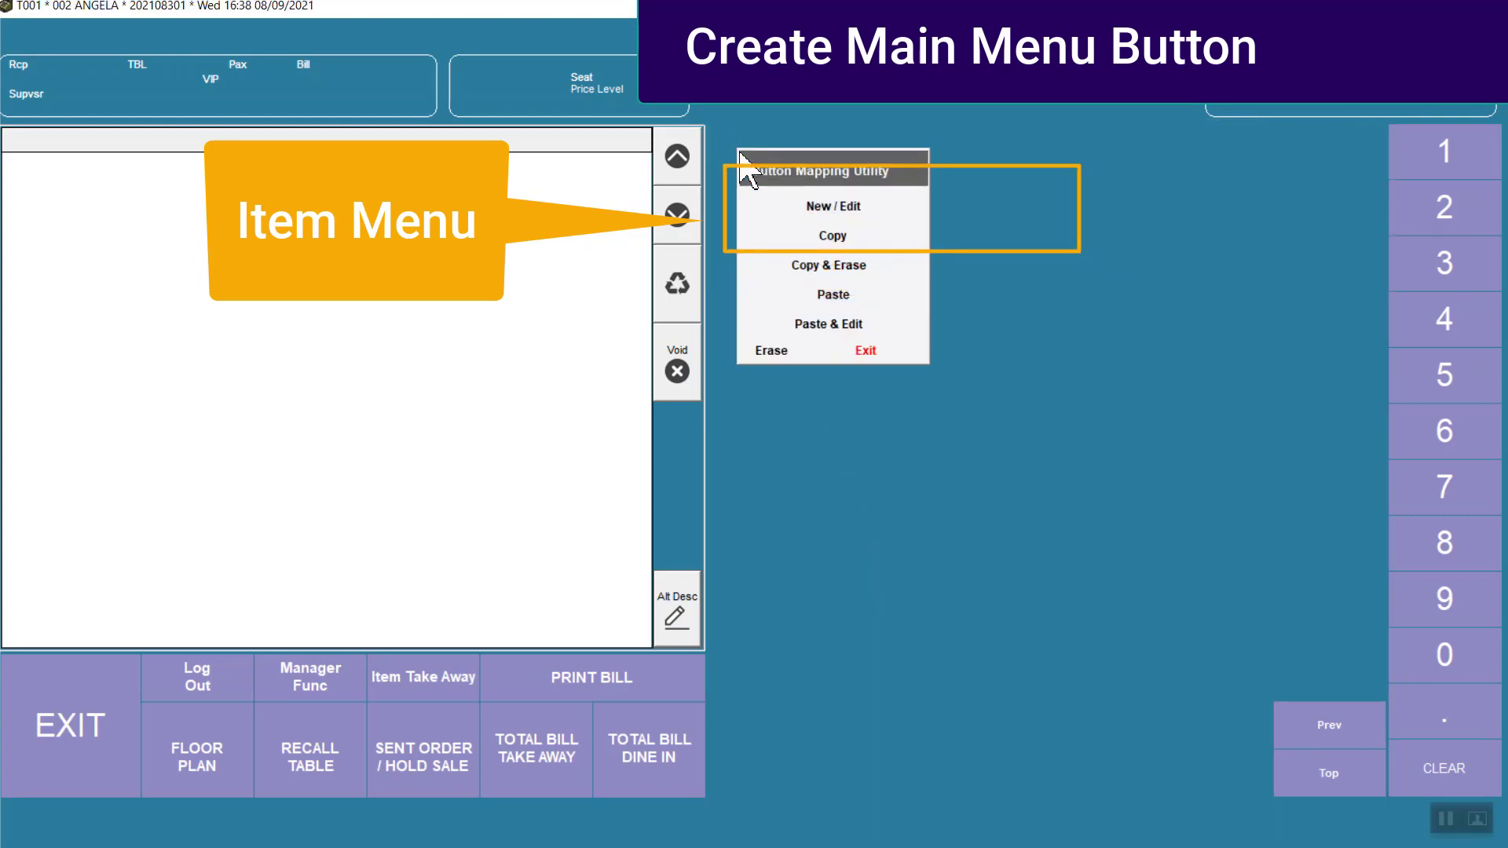
pyautogui.click(786, 209)
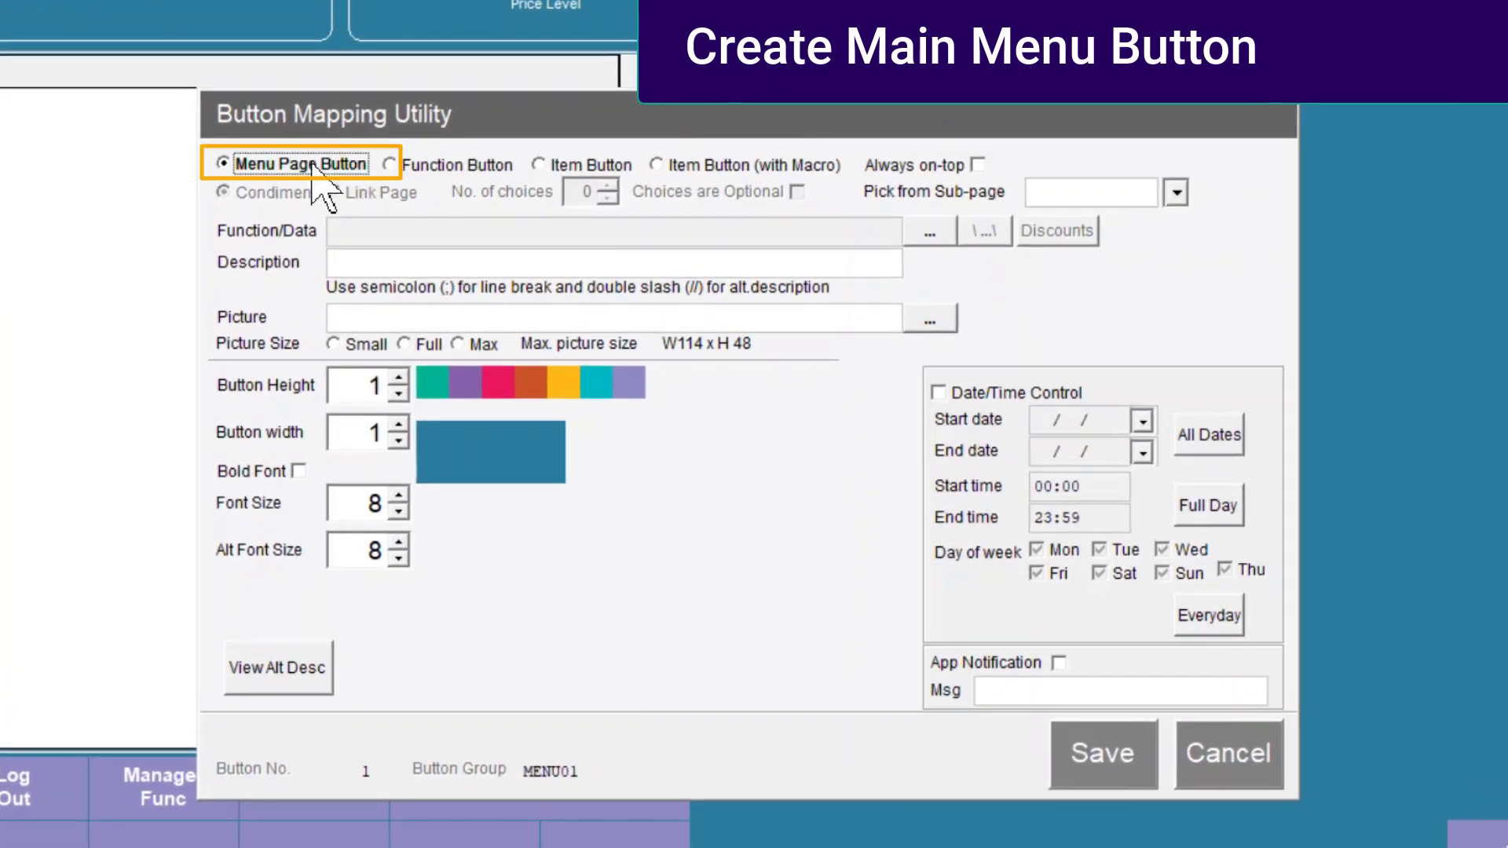
pyautogui.click(355, 262)
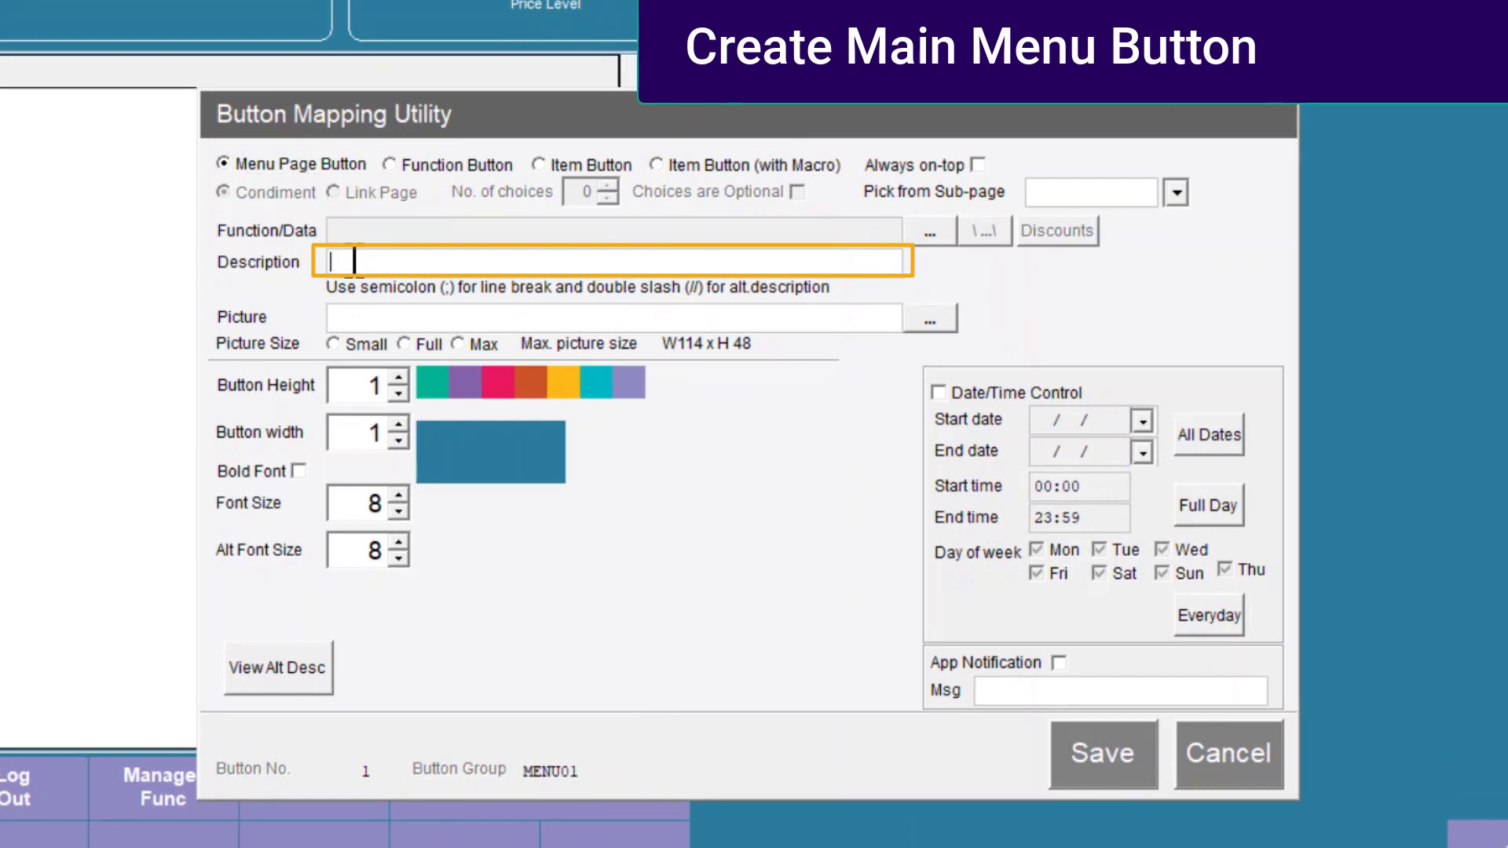
pyautogui.write(';鱼//;FISH')
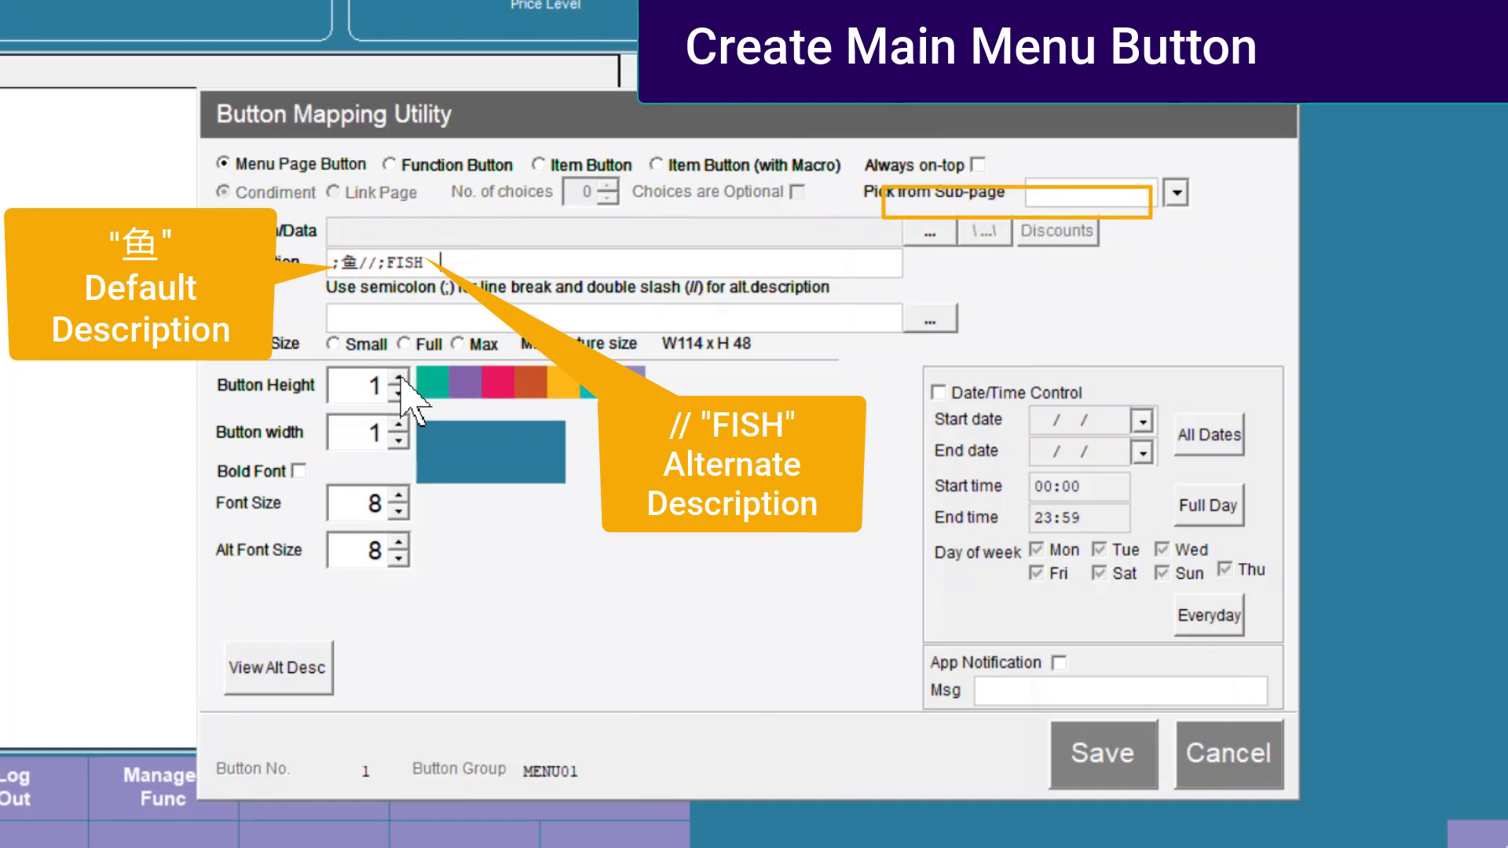
pyautogui.click(1054, 191)
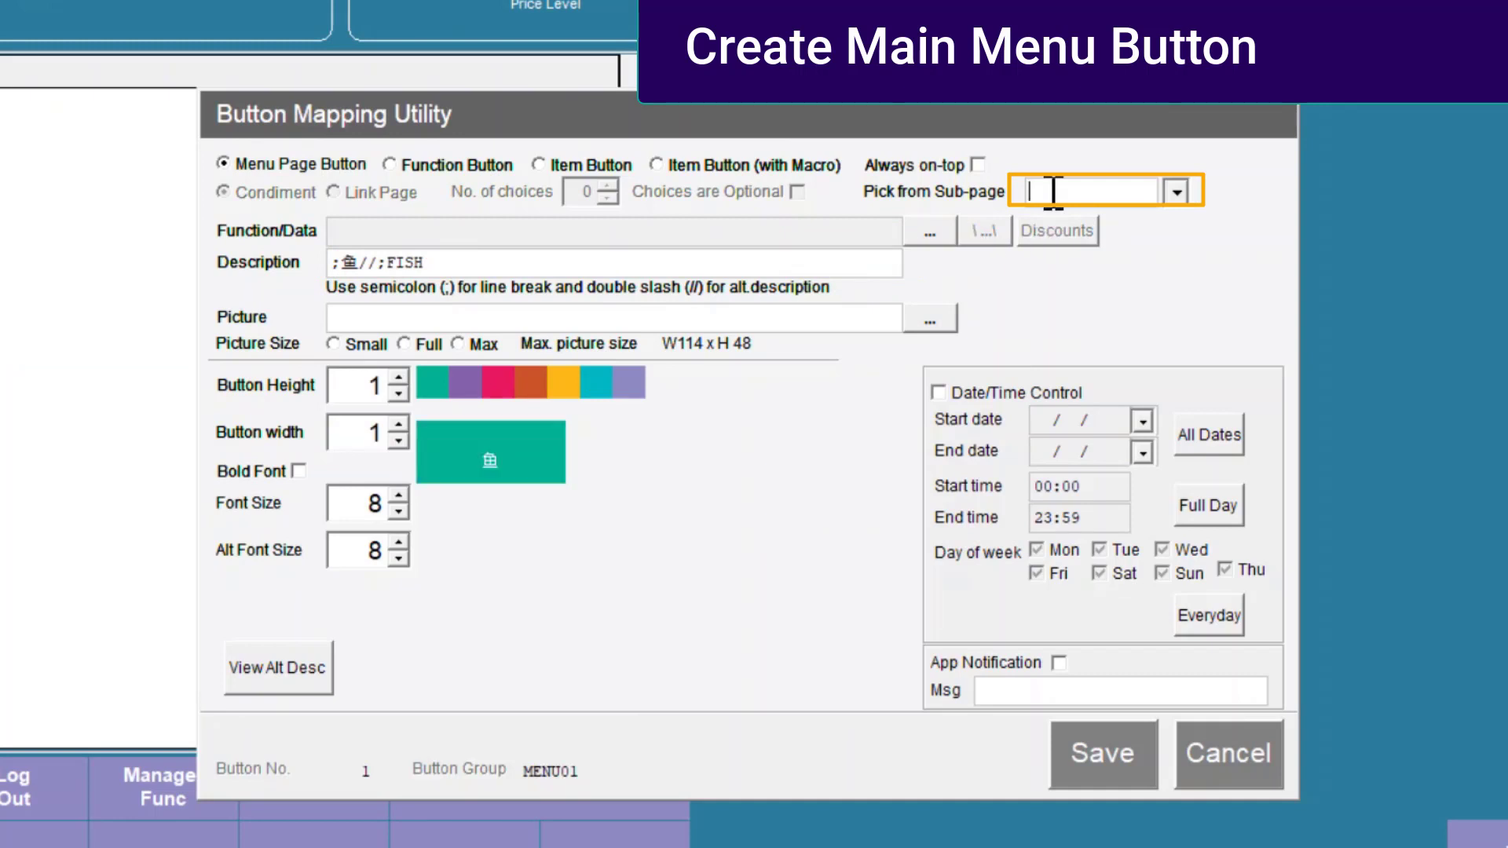
pyautogui.write('FISH')
# - Set the fish button's height to 2 and both its font size and alternate font size to 15
pyautogui.click(399, 378)
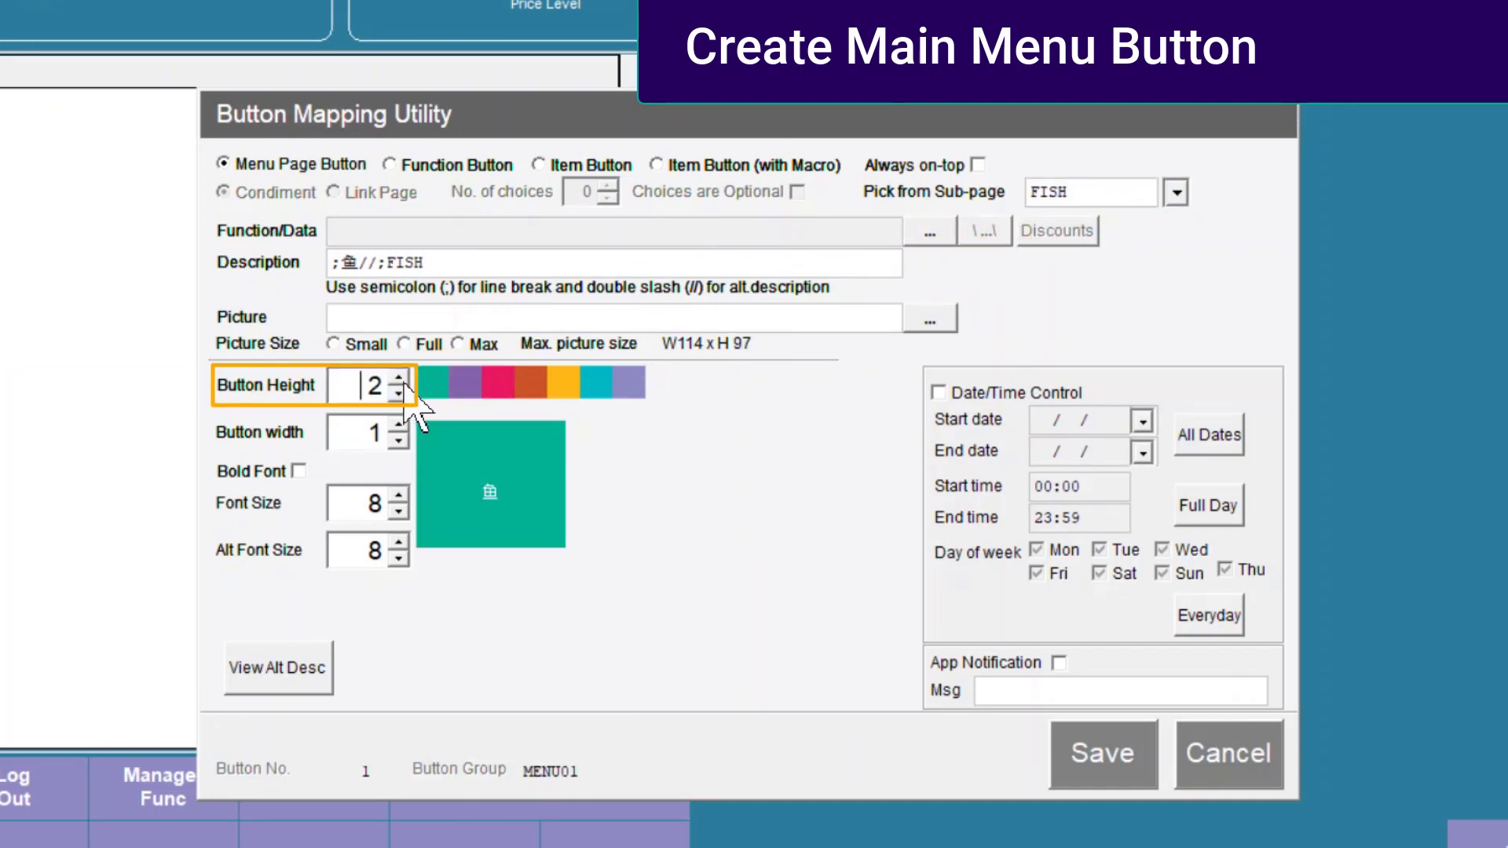
pyautogui.click(400, 496)
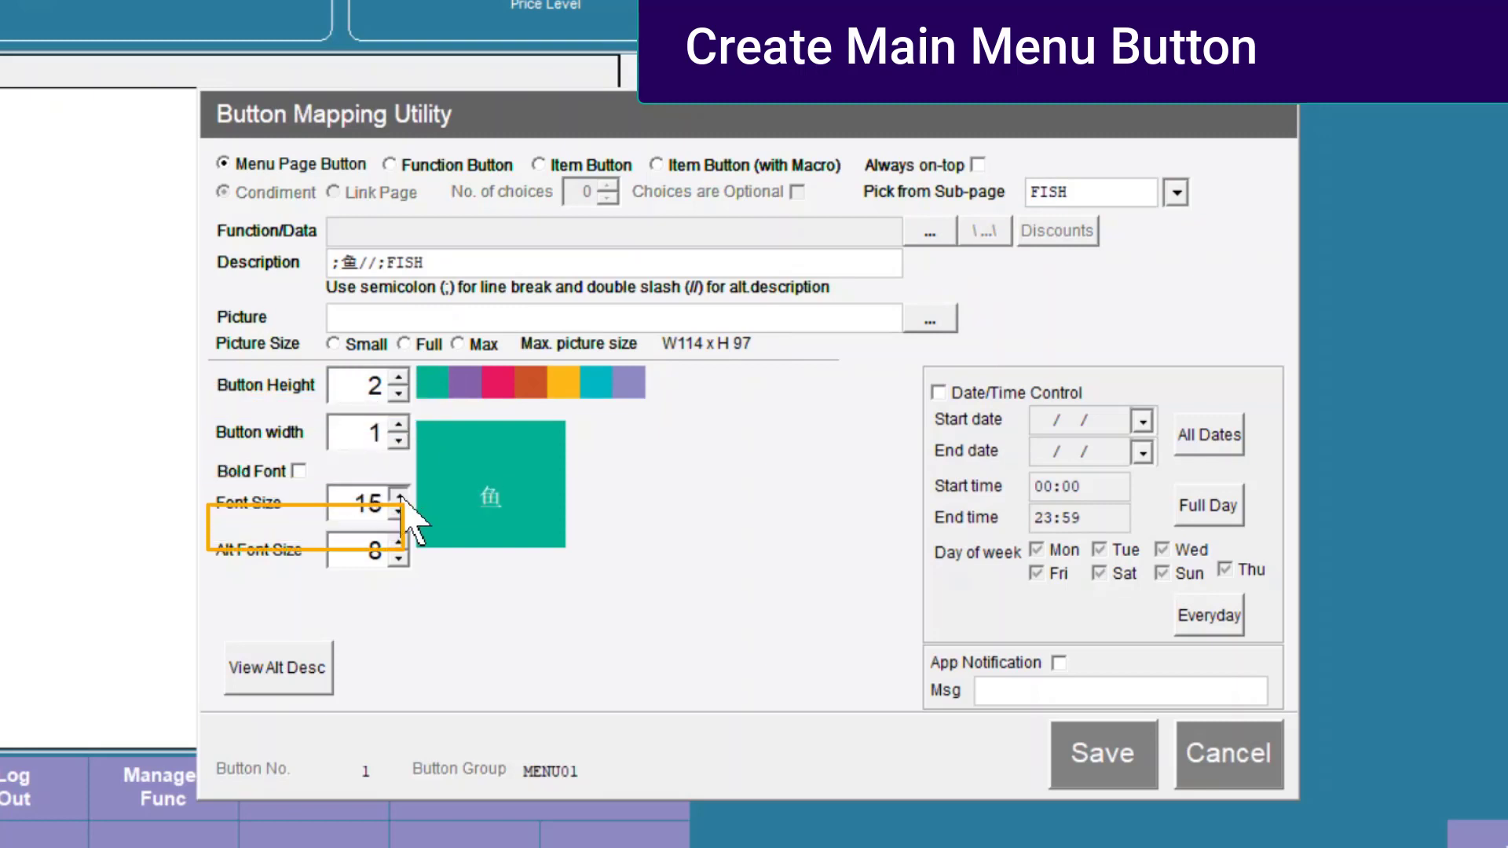
pyautogui.click(312, 665)
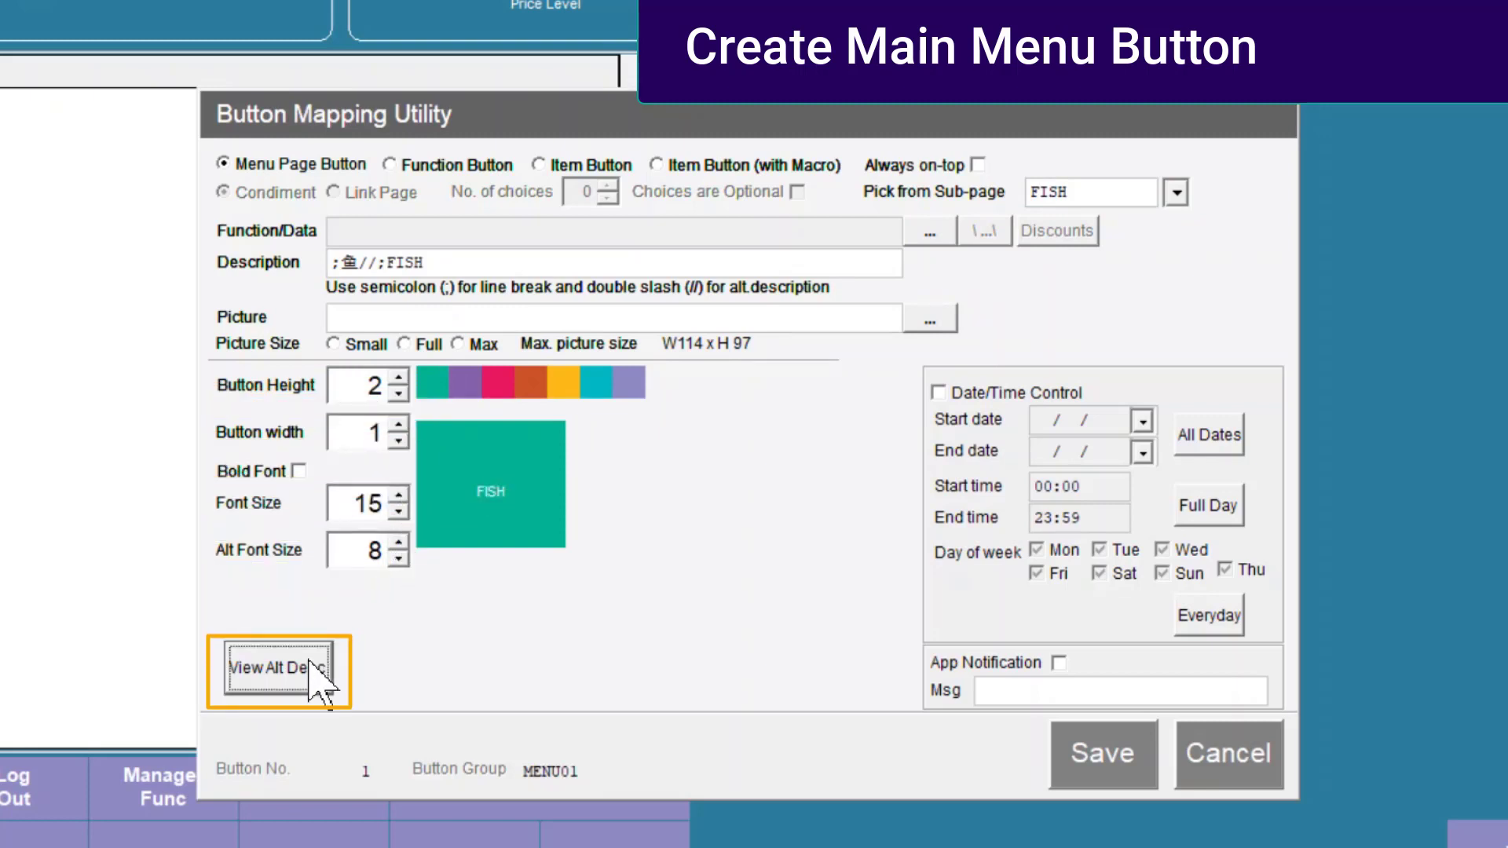
pyautogui.click(400, 544)
pyautogui.click(400, 544)
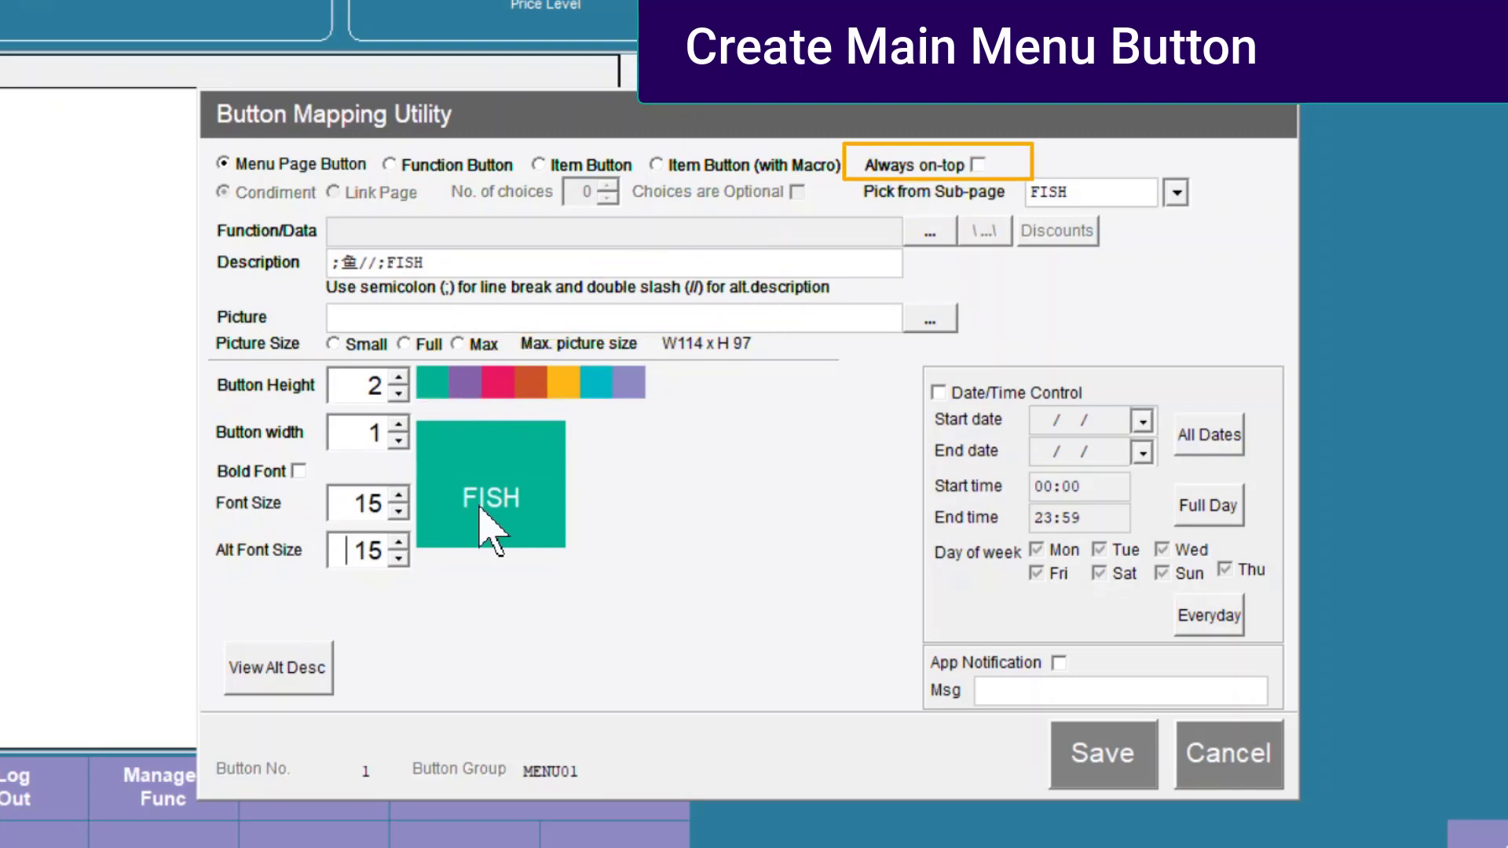
# - Keep the fish button always on top, save it, and check its default and alternate descriptions
pyautogui.click(979, 166)
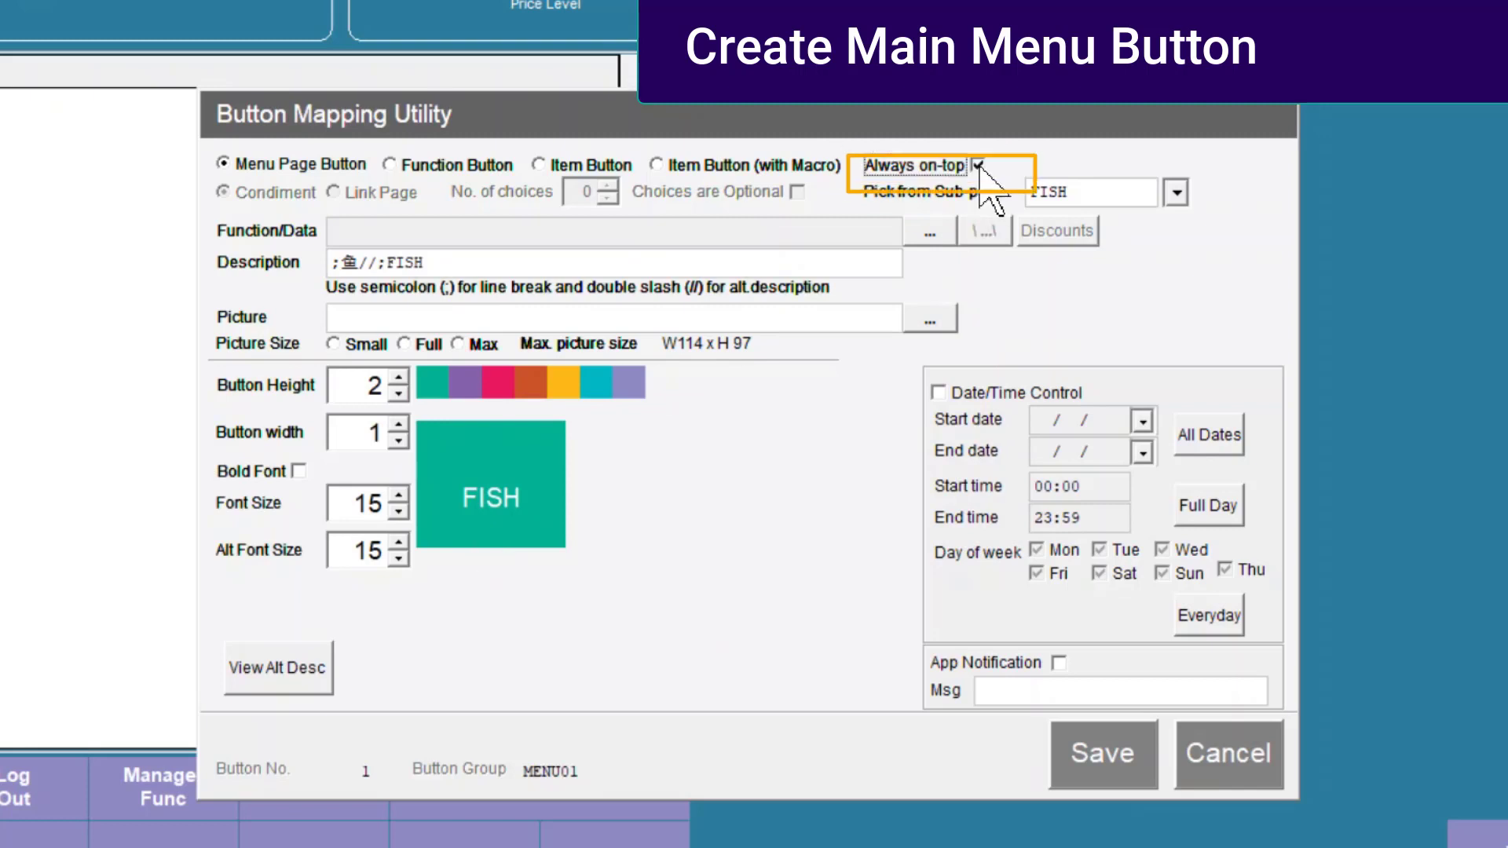
pyautogui.click(1078, 755)
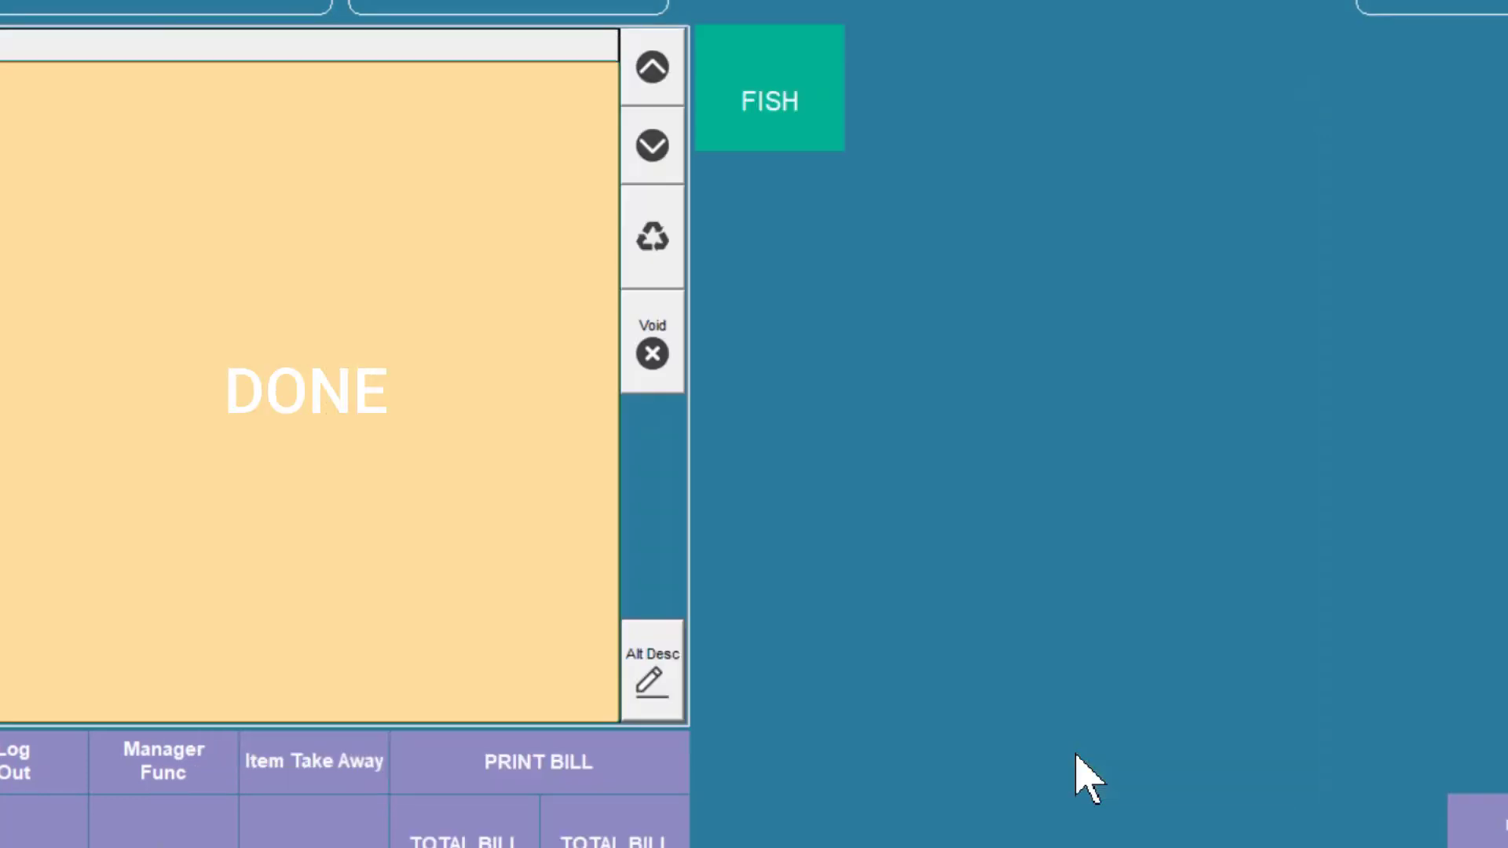
pyautogui.click(677, 701)
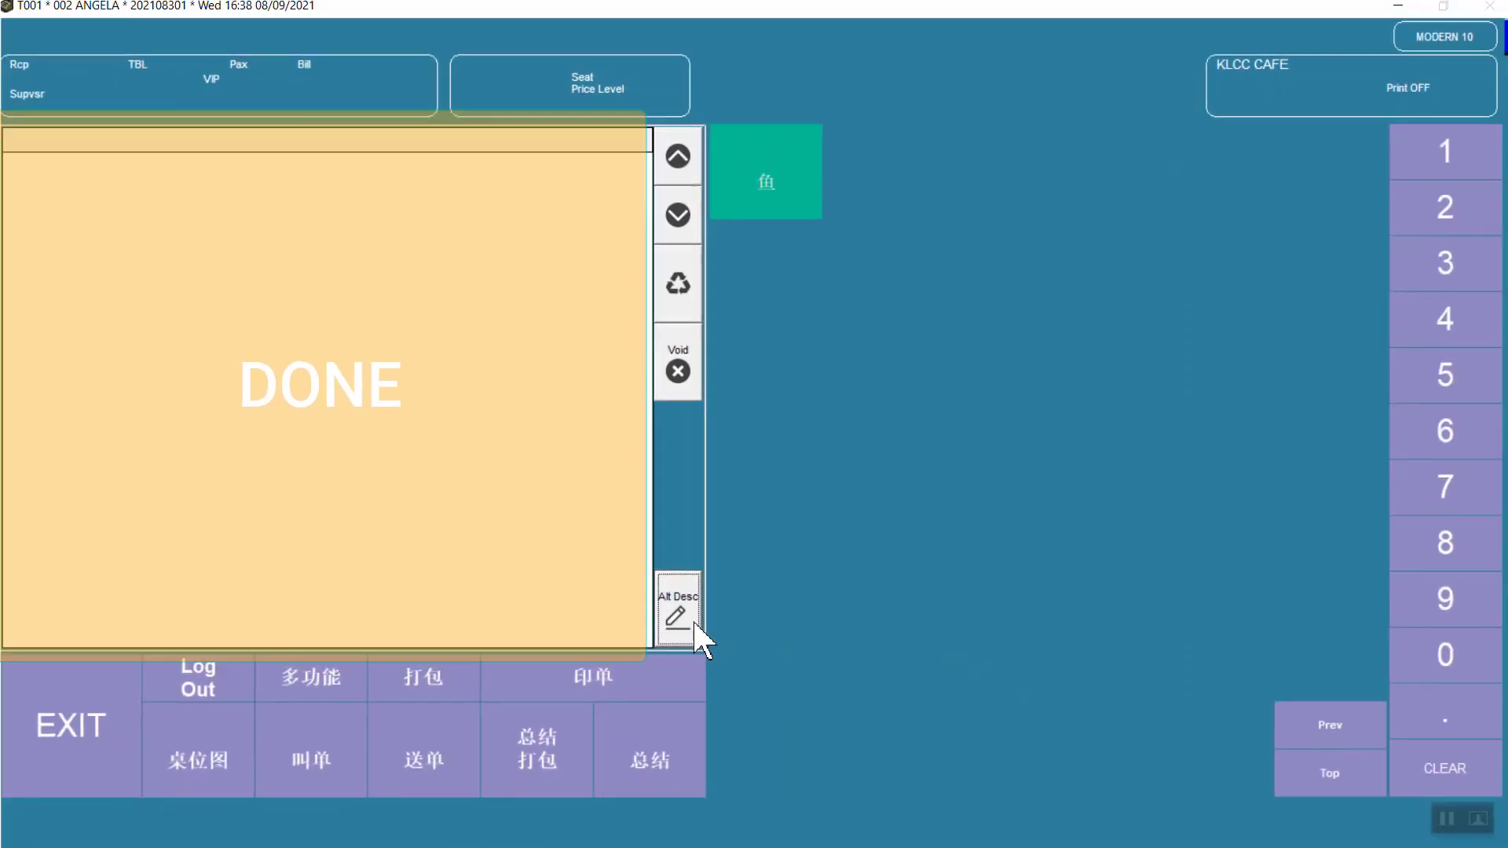
pyautogui.click(696, 624)
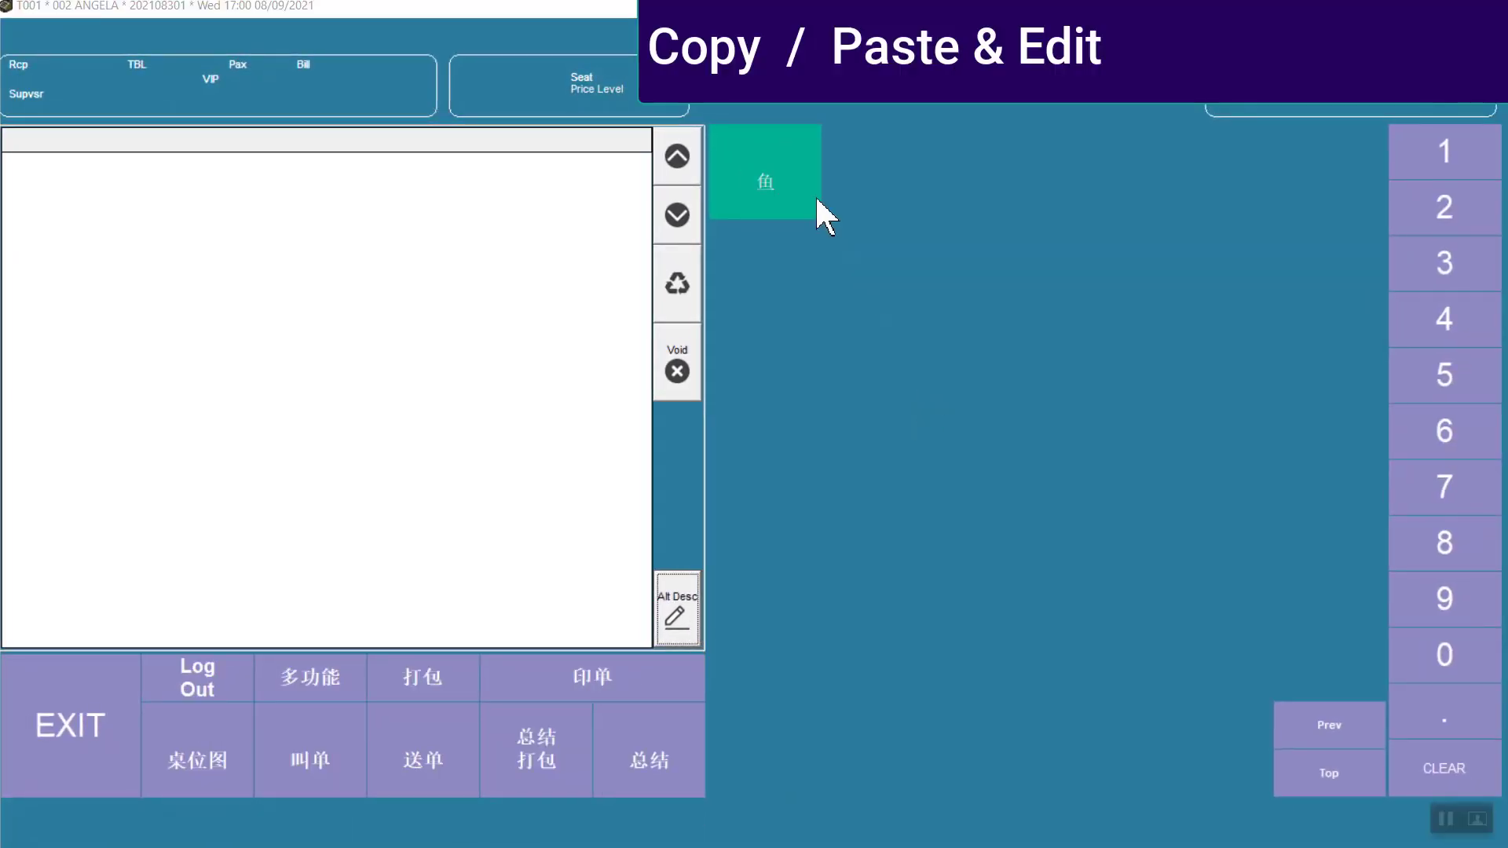
# - Copy the 鱼 button and paste it for editing into the empty slot beside it
pyautogui.rightClick(801, 174)
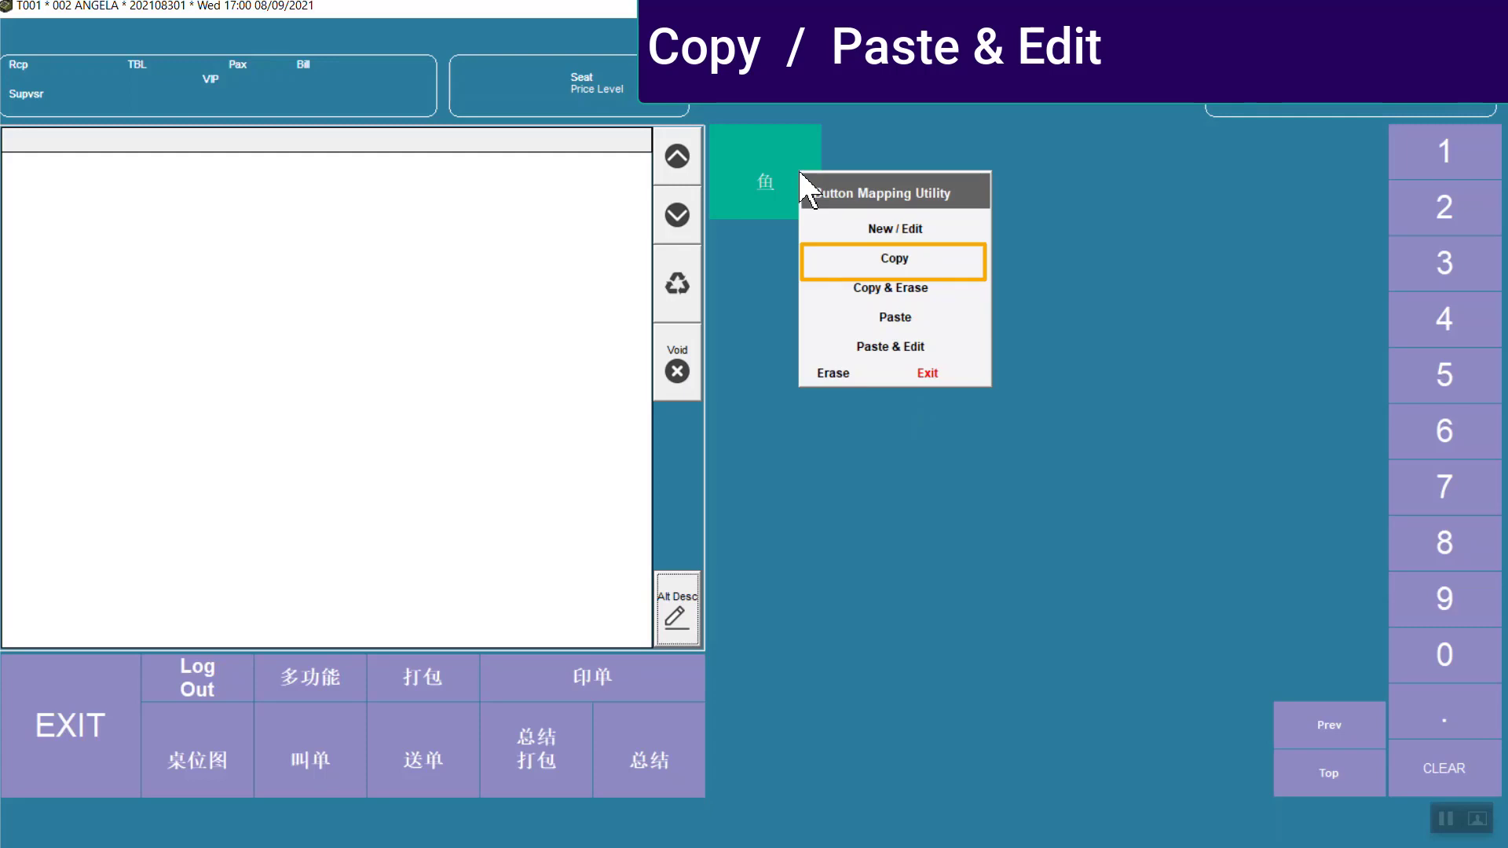
pyautogui.click(865, 258)
pyautogui.rightClick(842, 149)
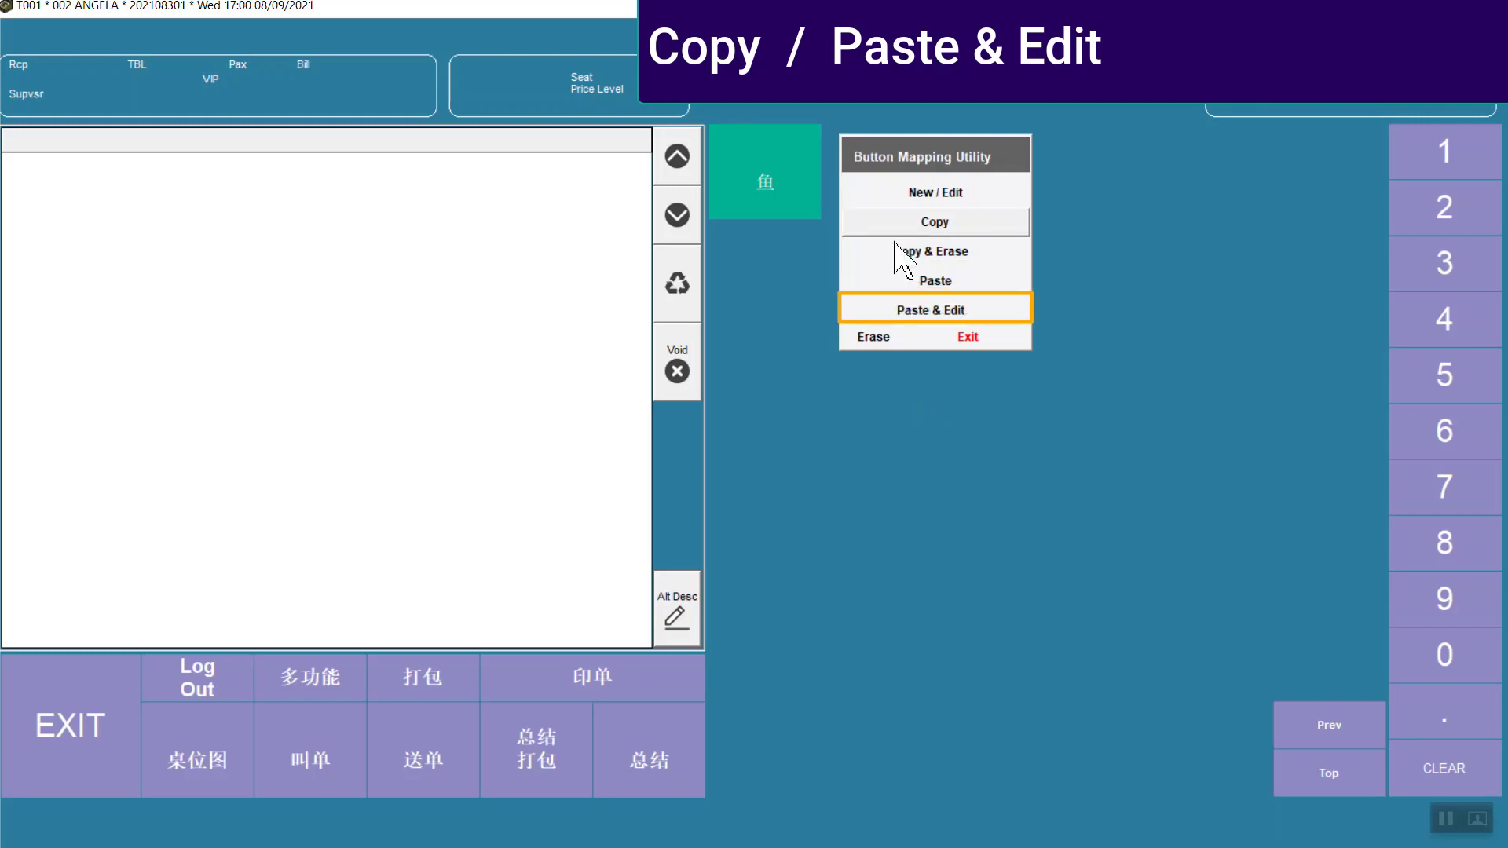
pyautogui.click(925, 311)
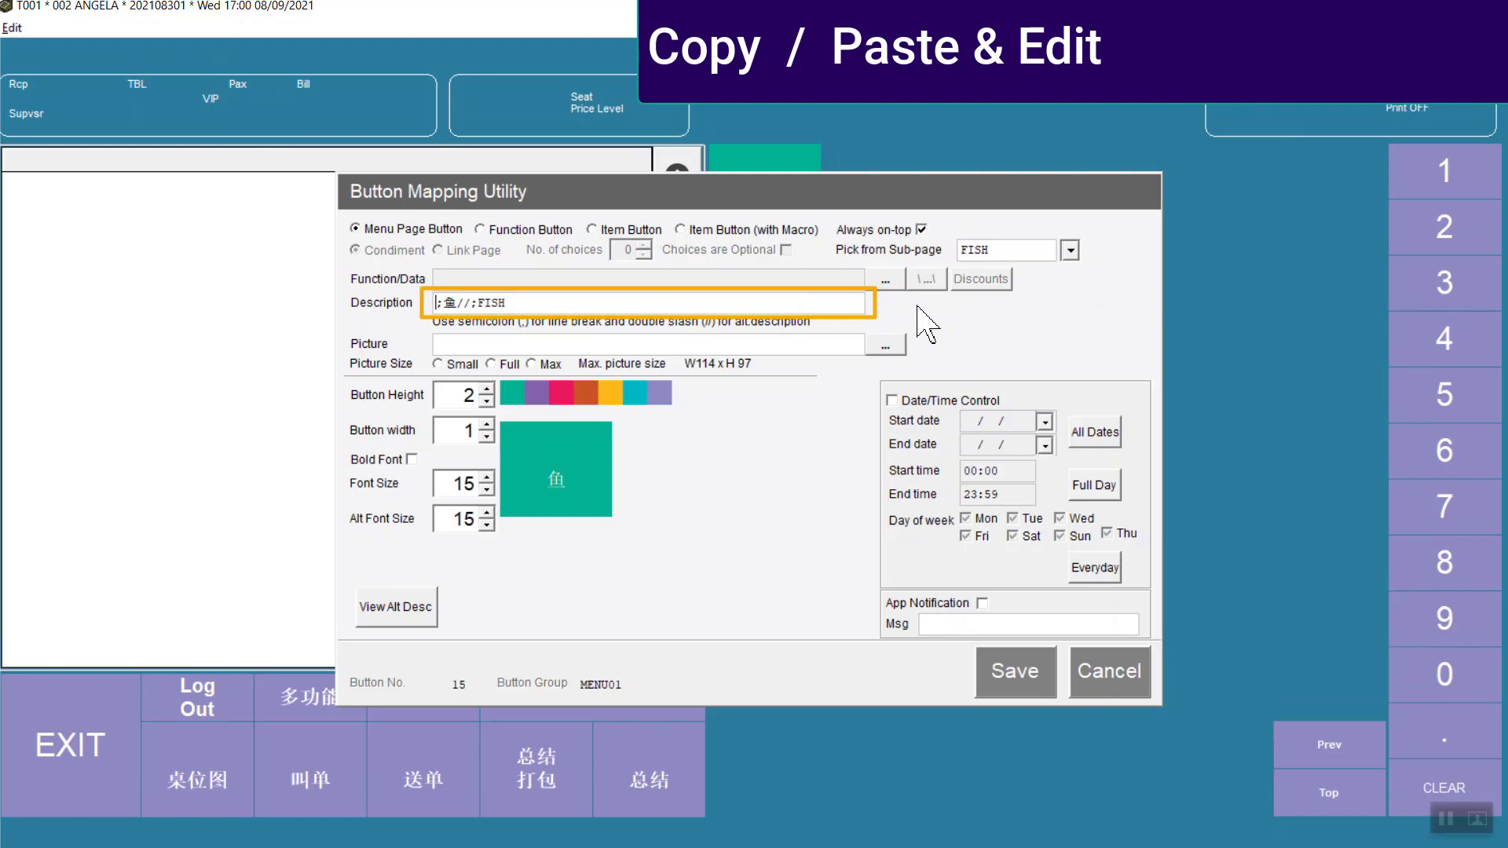
# - Set the pasted button's description to ";虾//;PRAWN" and its sub-page to PRAWN, and save it
pyautogui.moveTo(526, 302); pyautogui.dragTo(429, 303)
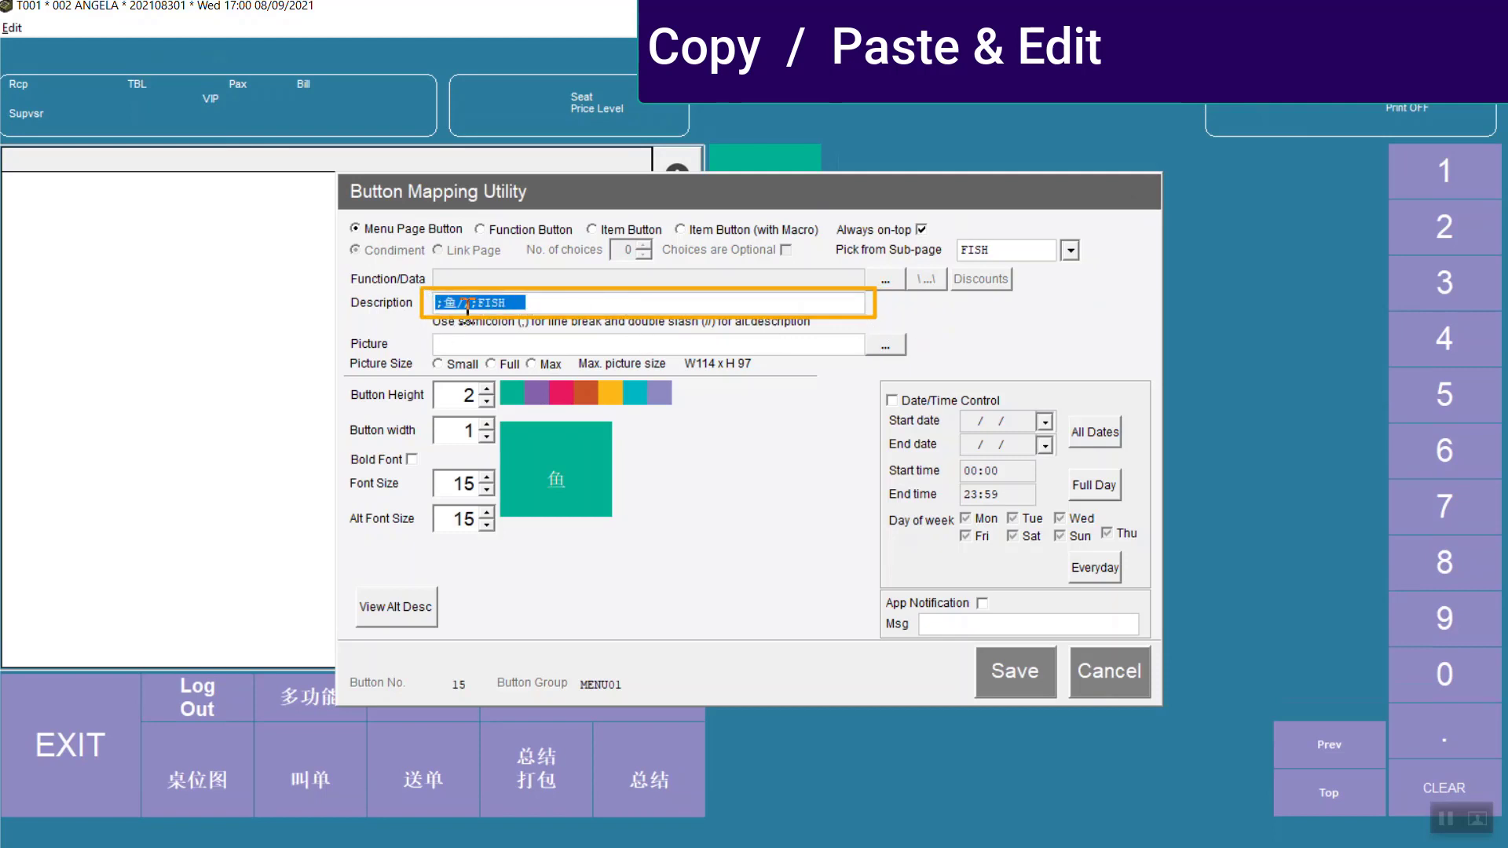
pyautogui.hotkey('ctrl', 'v')
pyautogui.moveTo(1009, 250); pyautogui.dragTo(958, 253)
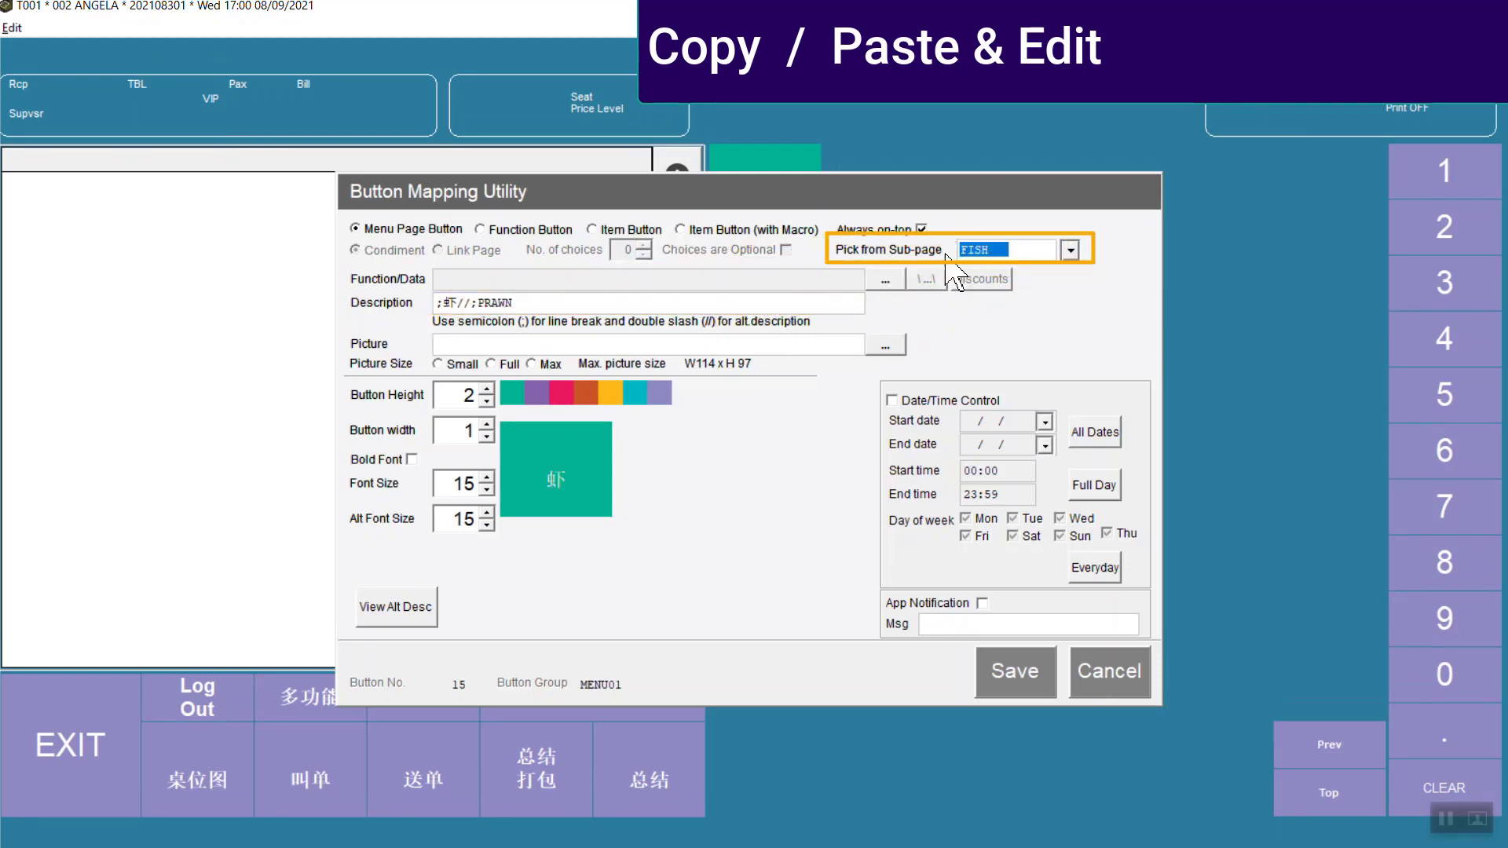
pyautogui.write('PRAWN')
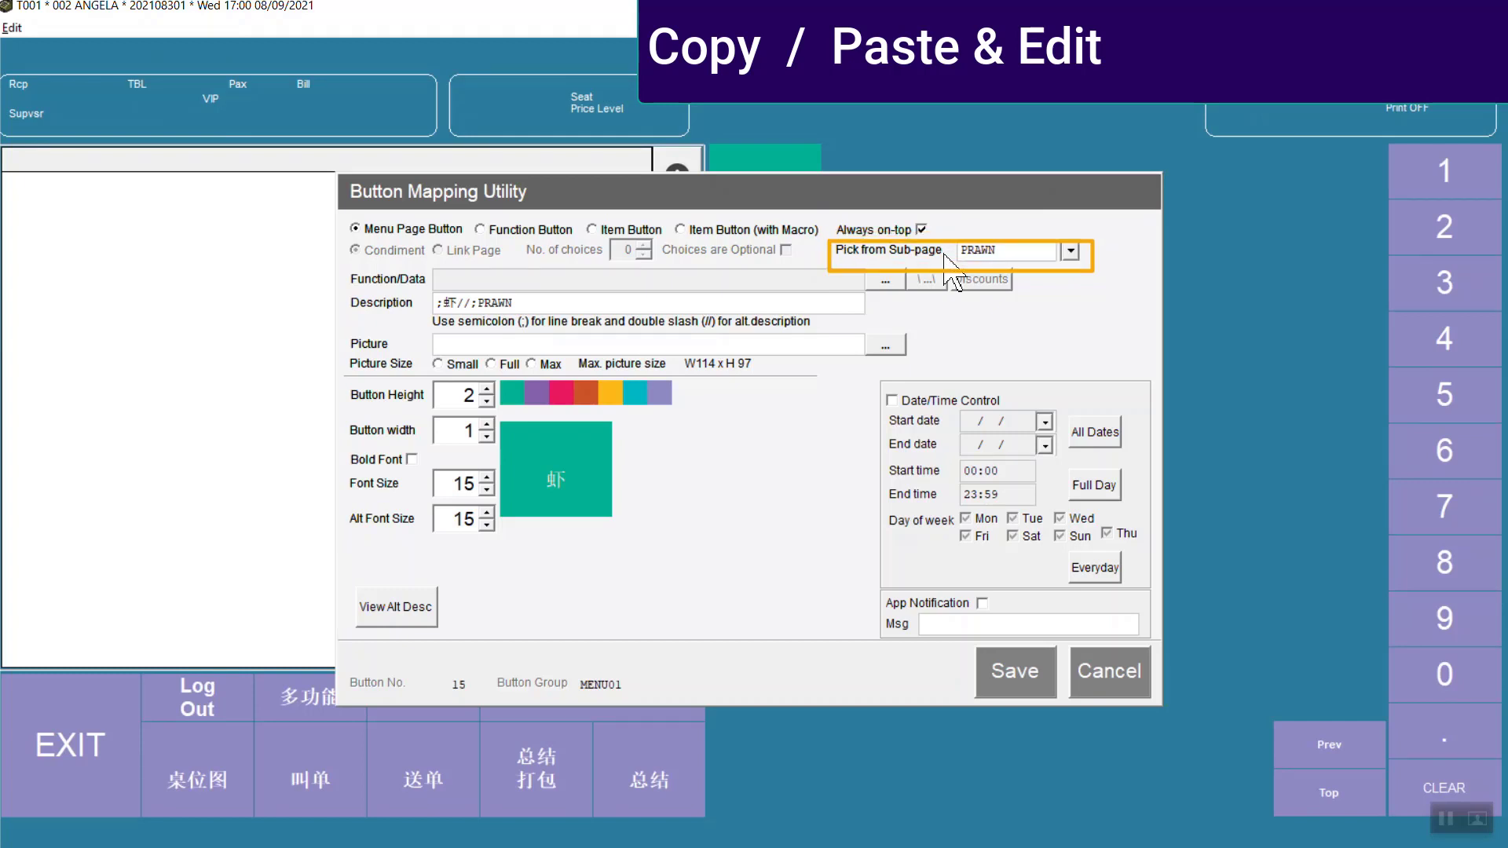
pyautogui.click(1014, 672)
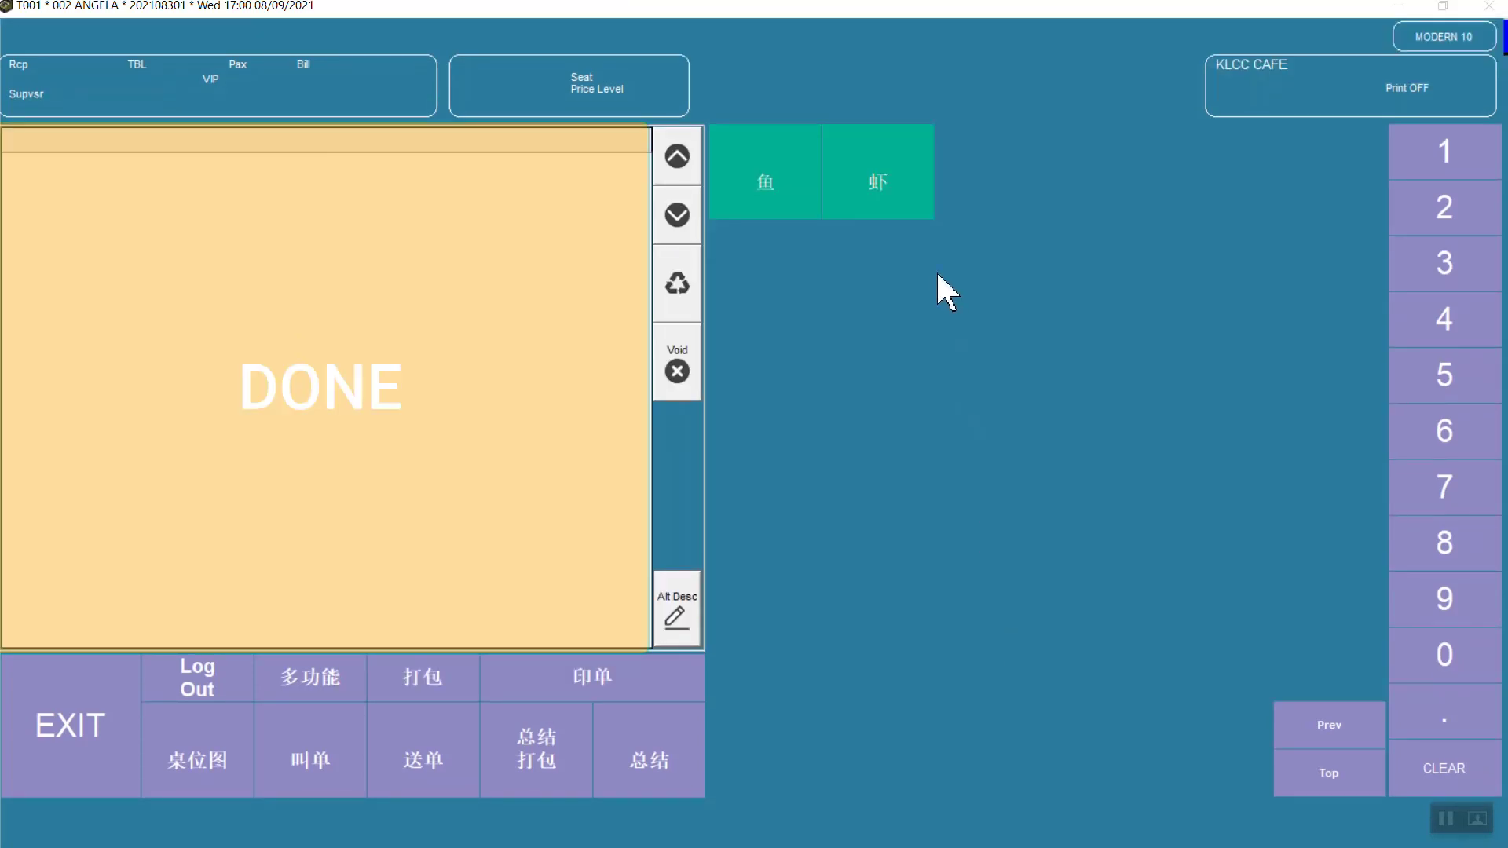
# - Paste copies into the next two slots of the first row as 蛋 (EGG) and 鸡 (CHICKEN) buttons, and save them
pyautogui.rightClick(974, 157)
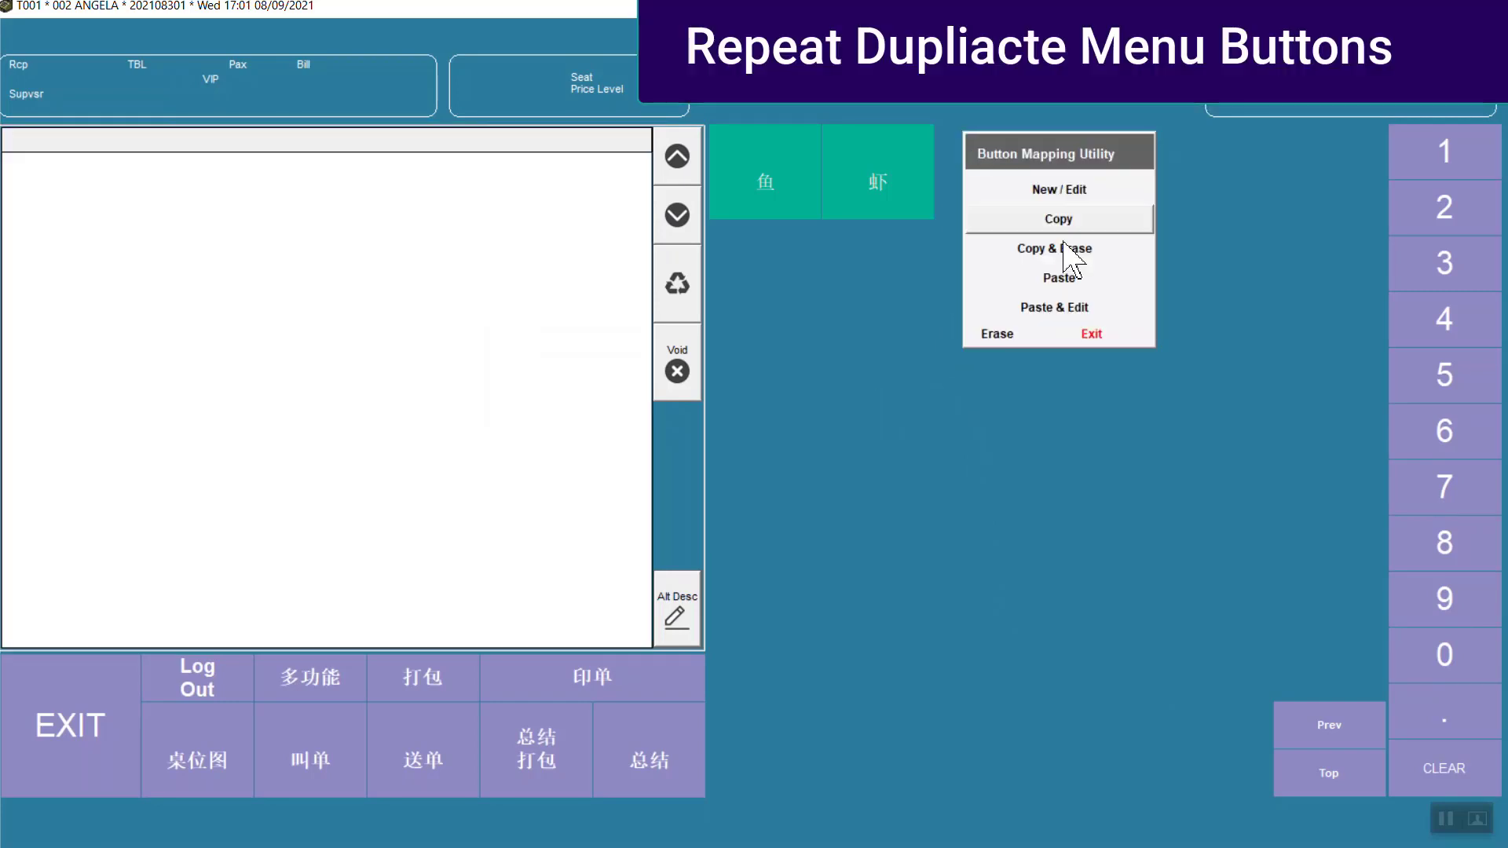
pyautogui.click(1055, 307)
pyautogui.moveTo(521, 303); pyautogui.dragTo(384, 300)
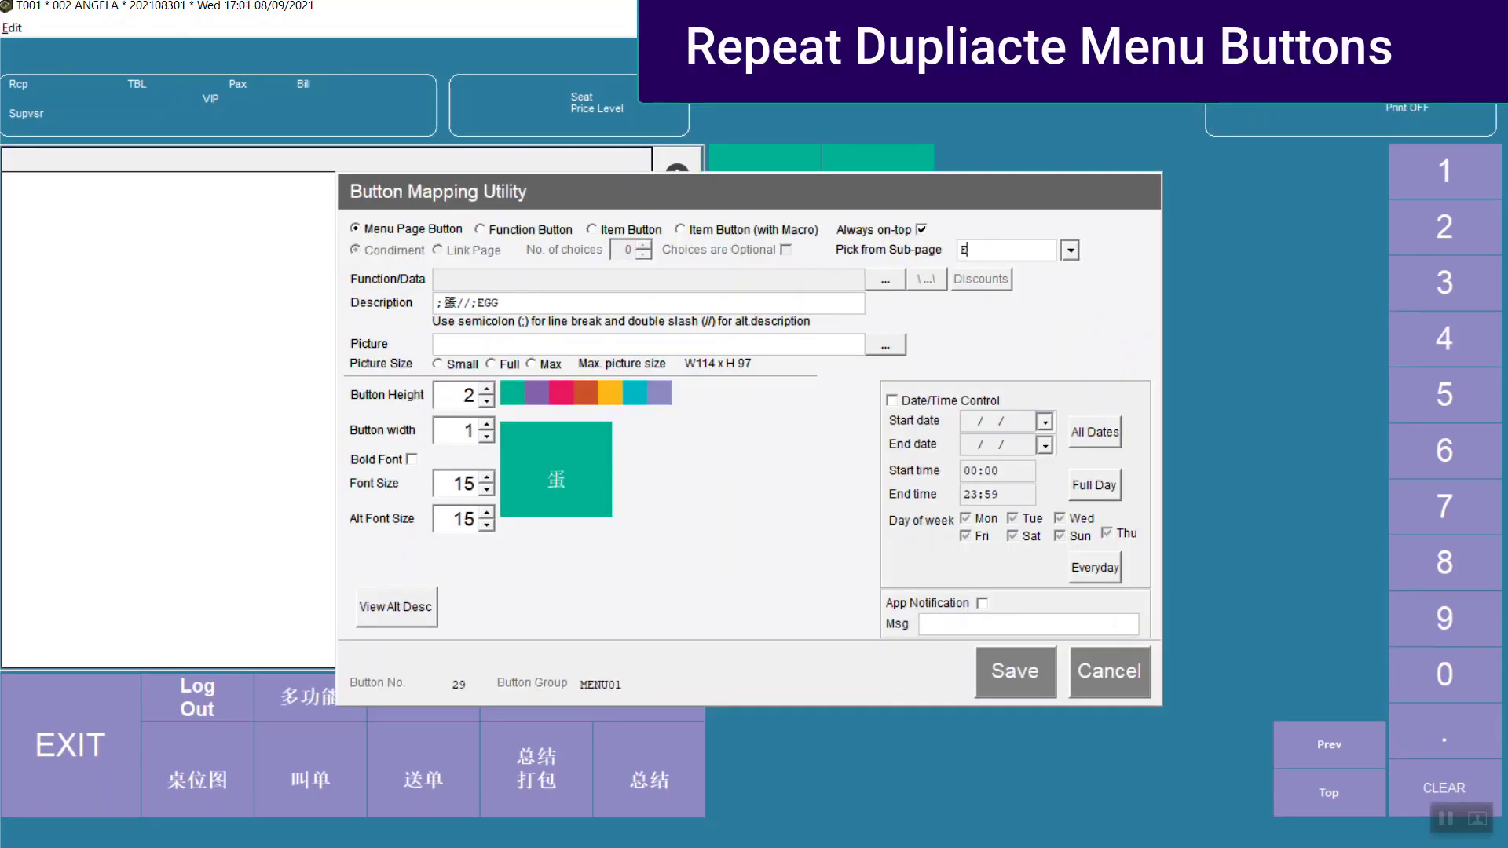
pyautogui.click(1014, 672)
pyautogui.rightClick(1092, 161)
pyautogui.click(1168, 307)
pyautogui.click(1014, 672)
# - Paste a copy into the fifth slot with description ";时菜//;VEGE" and sub-page VEGE, and save it
pyautogui.rightClick(1213, 161)
pyautogui.click(1289, 308)
pyautogui.write(';时菜//;VEGE')
pyautogui.click(1037, 664)
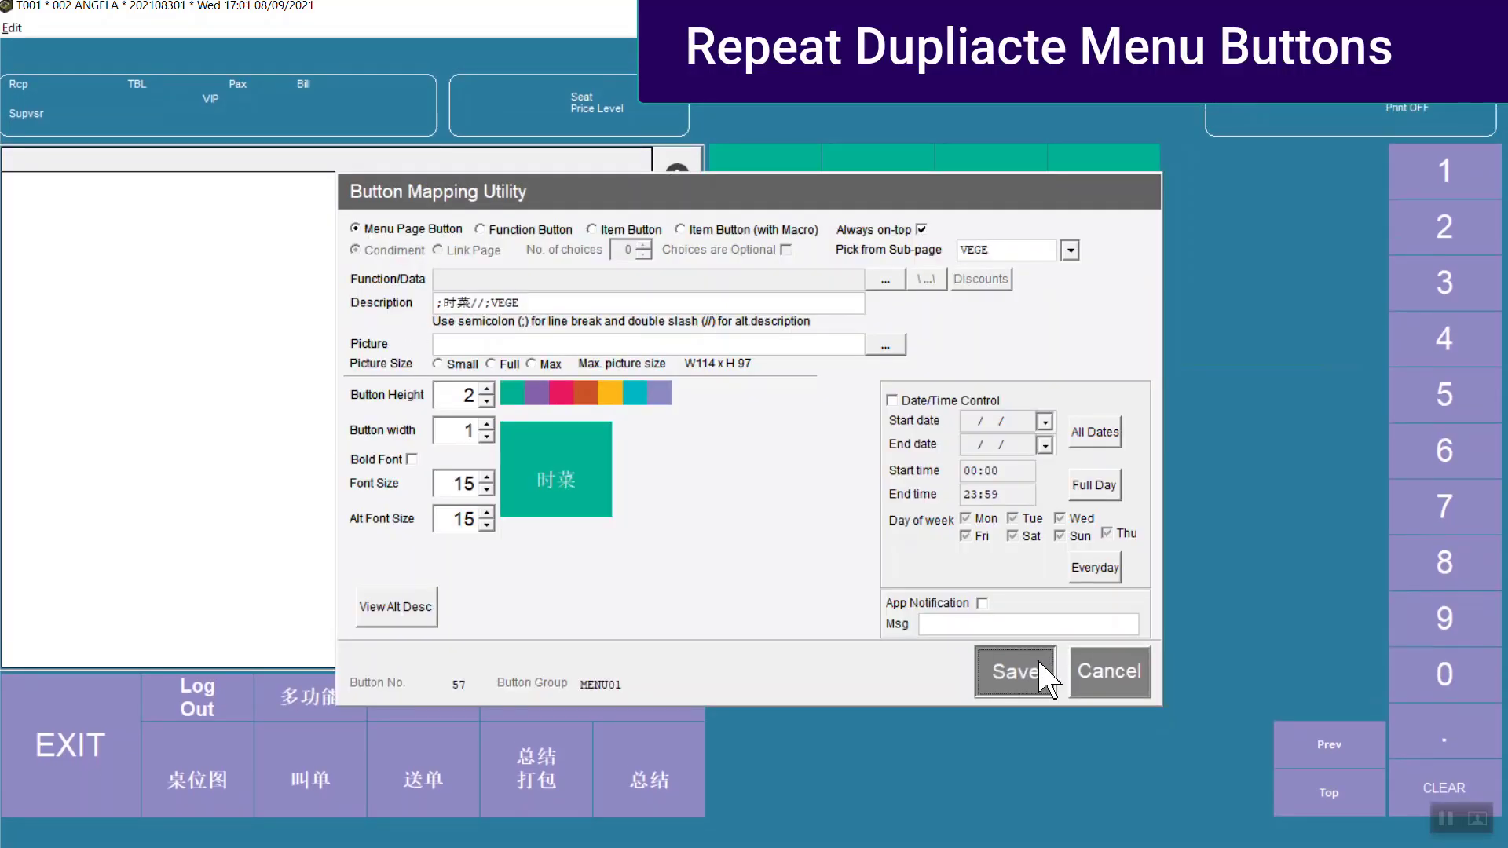
# - Paste a copy into the last slot of the first row as the 豆腐 button with alternate description BEAN CURD, and save it
pyautogui.rightClick(1328, 161)
pyautogui.click(1403, 307)
pyautogui.moveTo(526, 303); pyautogui.dragTo(385, 303)
pyautogui.write(';豆腐//;TOFU')
pyautogui.click(1013, 672)
# - Start the second row with pasted buttons for 特别推介 (CHEF SPECIAL) and 午市套餐 (LUNCH SPECIAL SET MEAL), and save them
pyautogui.rightClick(769, 243)
pyautogui.click(850, 393)
pyautogui.moveTo(527, 303); pyautogui.dragTo(408, 303)
pyautogui.write(';特别;推介//;SPECIAL')
pyautogui.click(1014, 672)
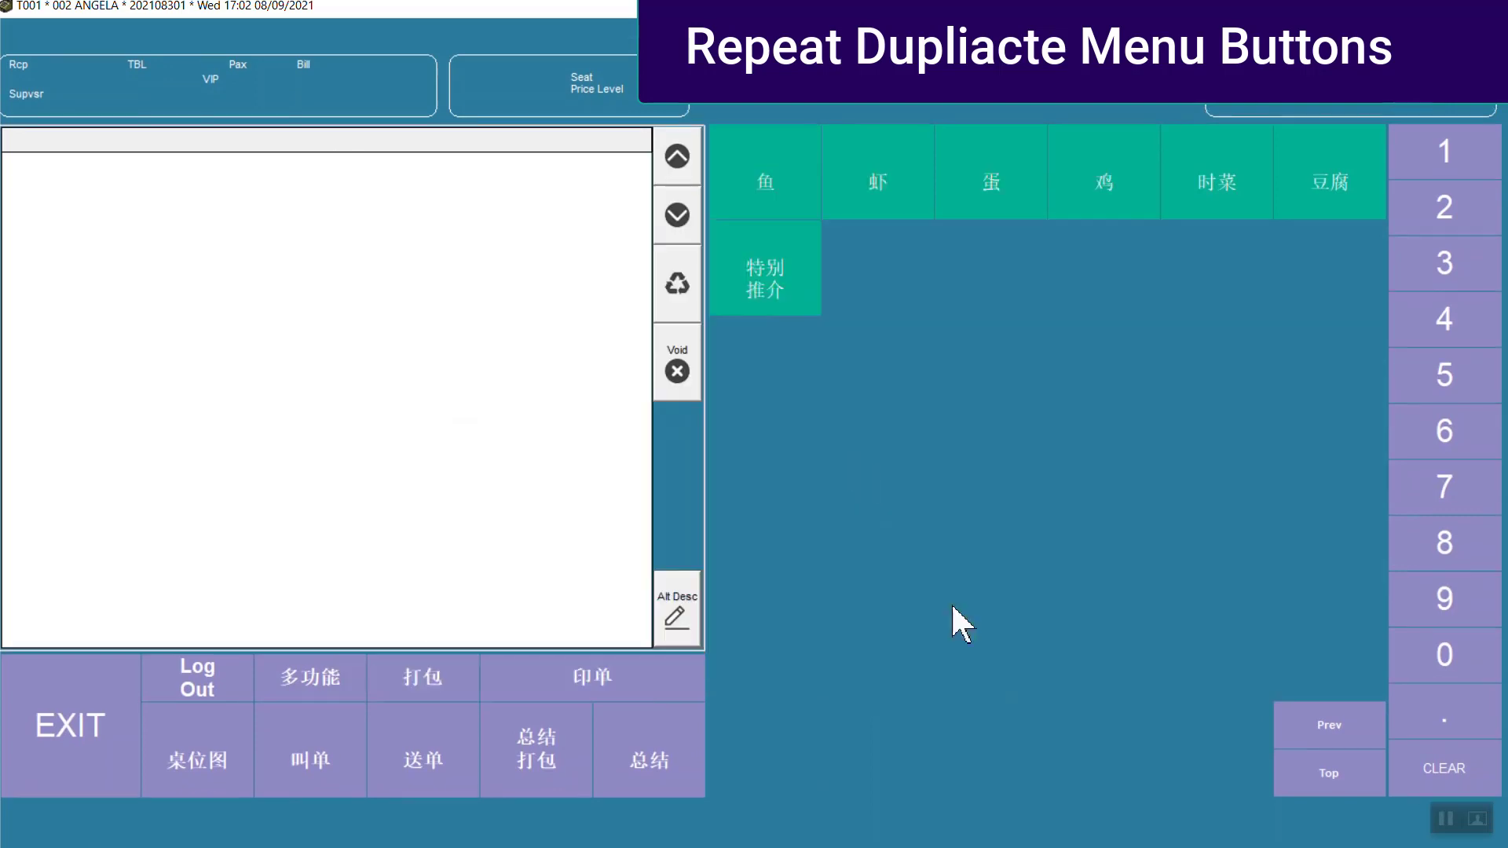
pyautogui.rightClick(856, 238)
pyautogui.click(1013, 668)
# - Paste a copy beside the 午市套餐 button as the 面类 (NOODLES) menu button and save it
pyautogui.rightClick(950, 277)
pyautogui.write(';面类//;NOODLES')
pyautogui.moveTo(1004, 250); pyautogui.dragTo(967, 254)
pyautogui.click(1013, 654)
# - Paste copies into the next two second-row slots with descriptions ";饭类//;RICE" and ";饮料//;BEVE", and save them
pyautogui.rightClick(1050, 266)
pyautogui.write(';饭类//;RICE')
pyautogui.click(1015, 670)
pyautogui.rightClick(1185, 262)
pyautogui.write(';饮料//;BEVE')
pyautogui.click(1019, 668)
# - Add the last second-row button with description ";中国茶//;TEA", and check the alternate descriptions of all menu buttons
pyautogui.rightClick(1304, 252)
pyautogui.write(';中国茶//;TEA')
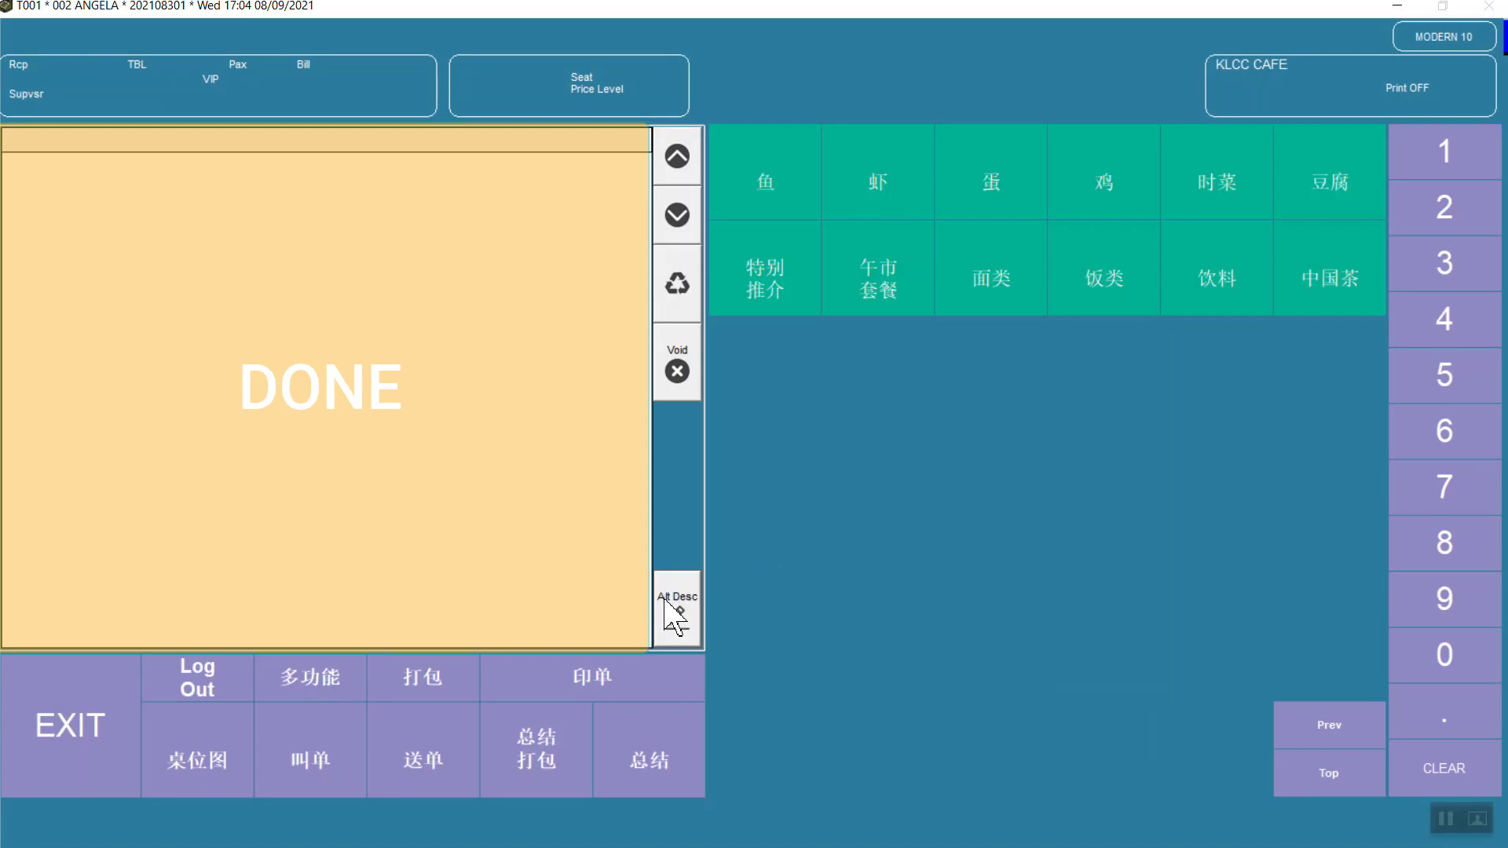
pyautogui.click(683, 629)
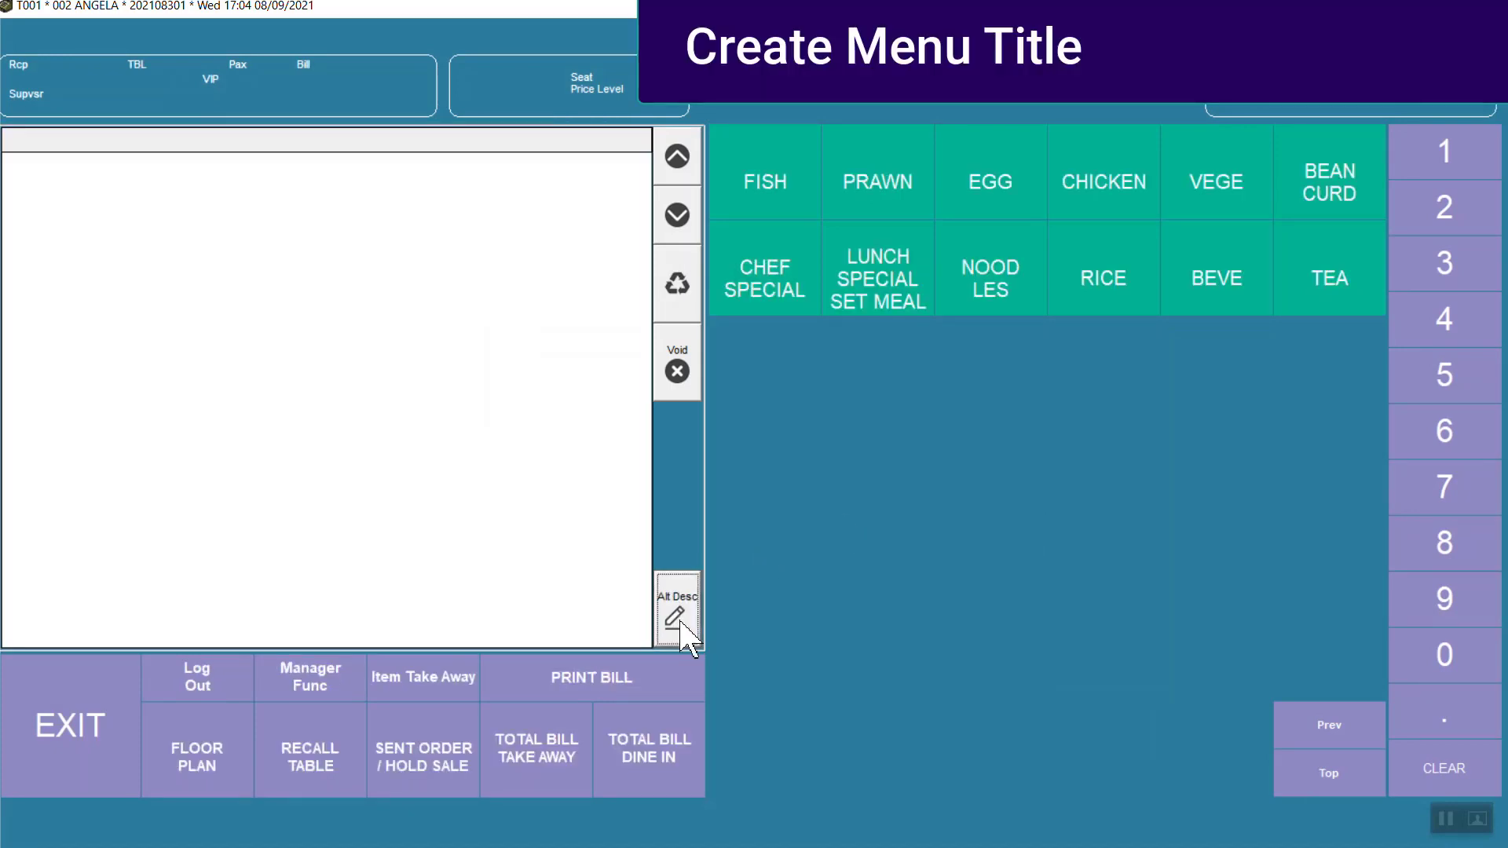
pyautogui.click(680, 625)
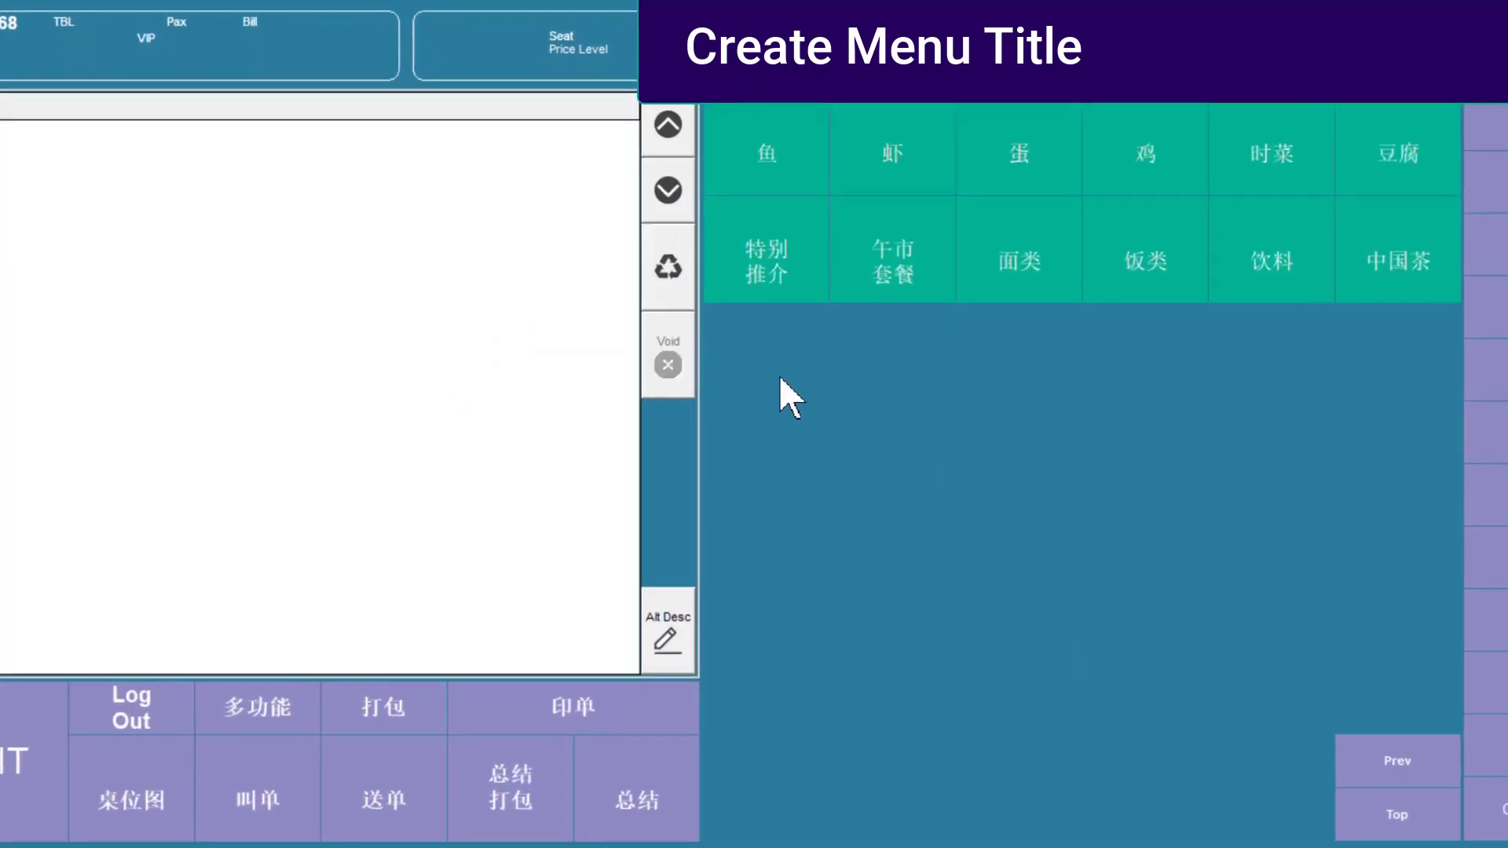
# - Create a Menu Page Button directly below the 特别推介 button with description "~~ 主页 ~~ // ~~ Main Page ~~"
pyautogui.click(743, 324)
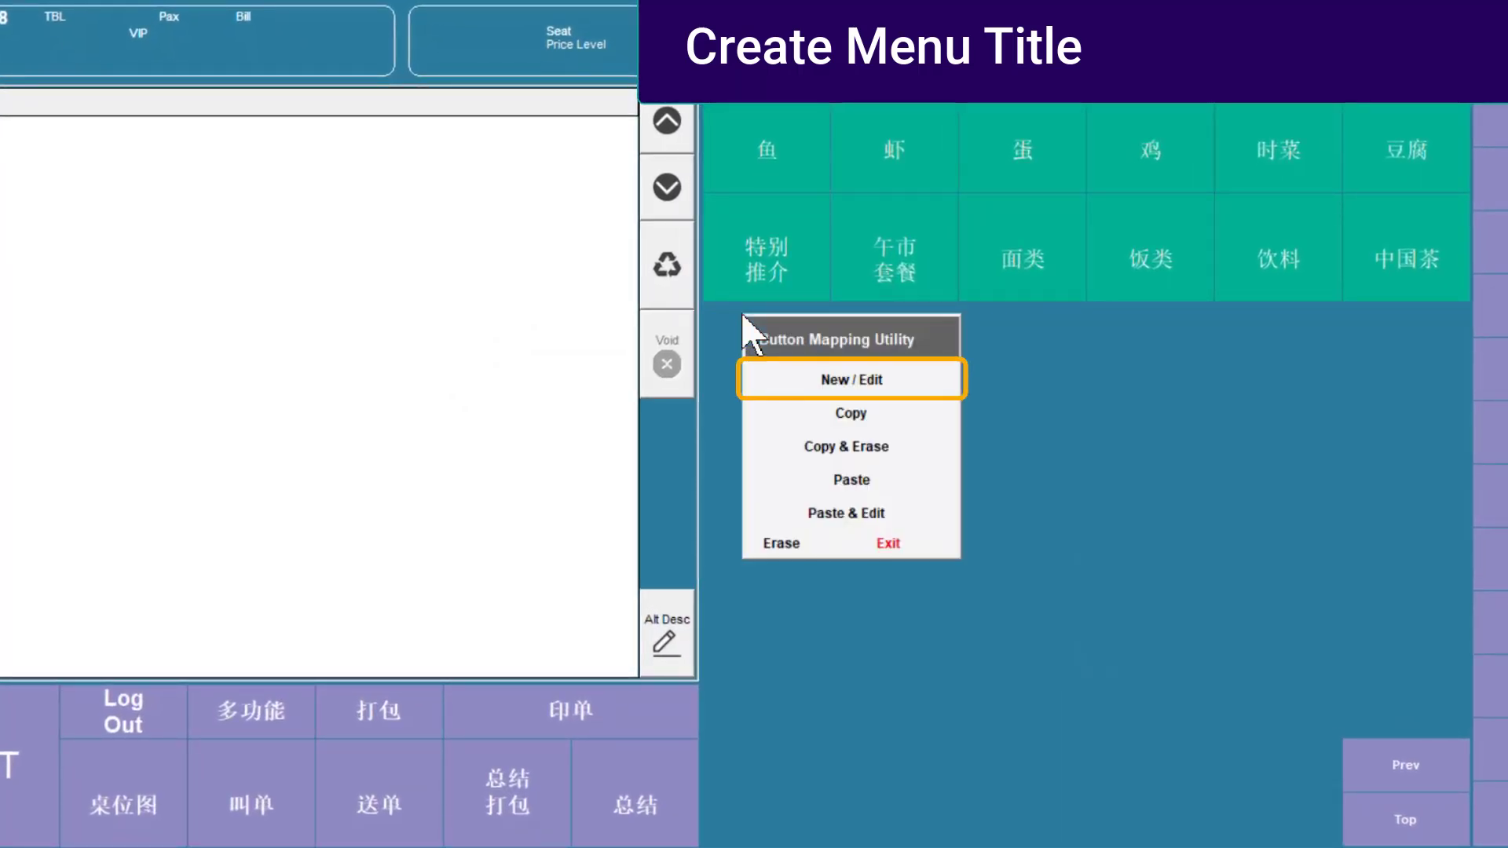
pyautogui.click(820, 380)
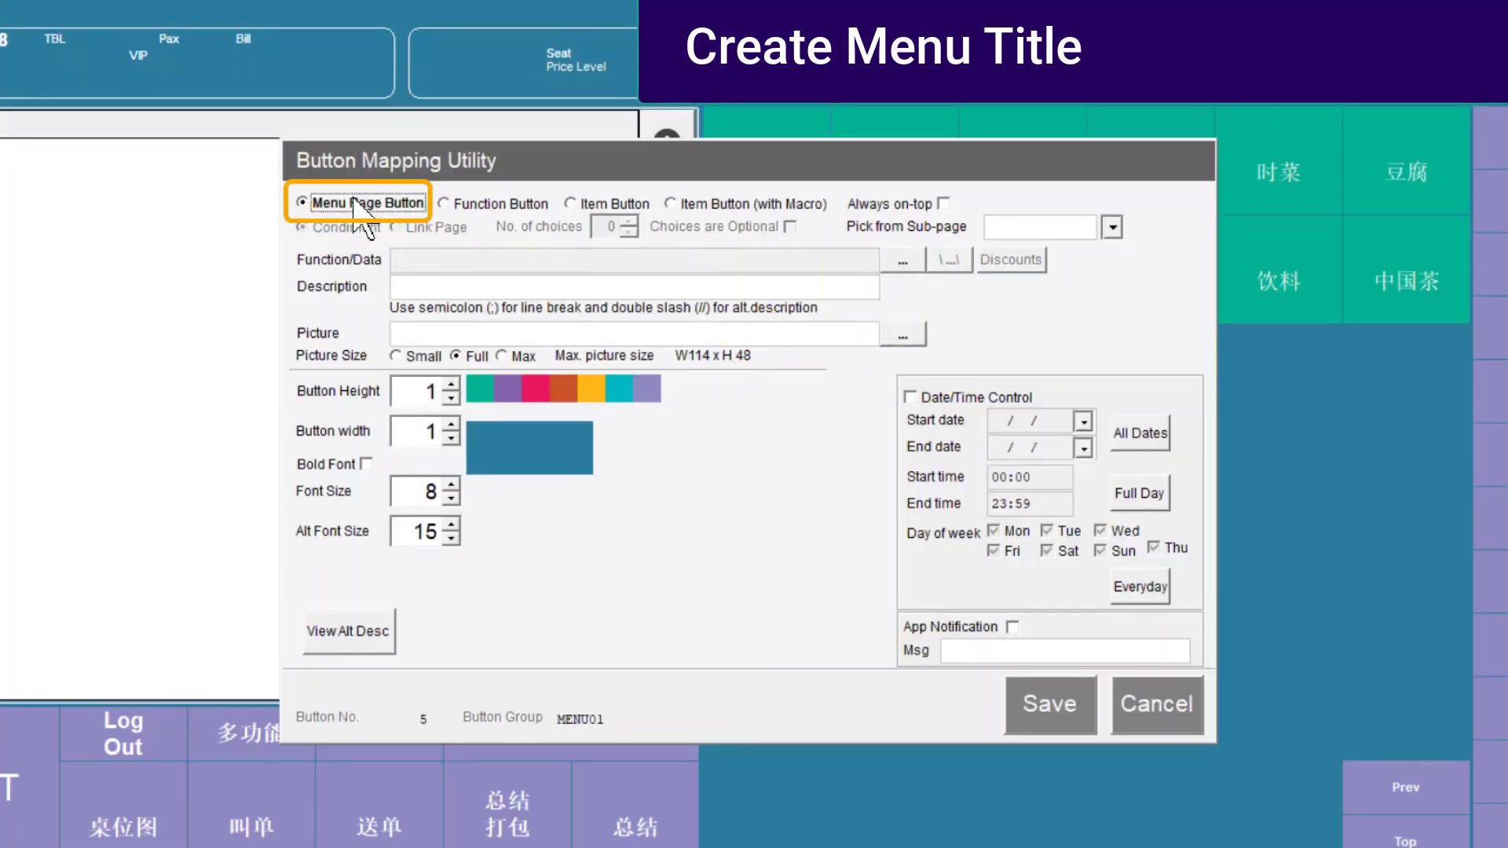
pyautogui.click(503, 288)
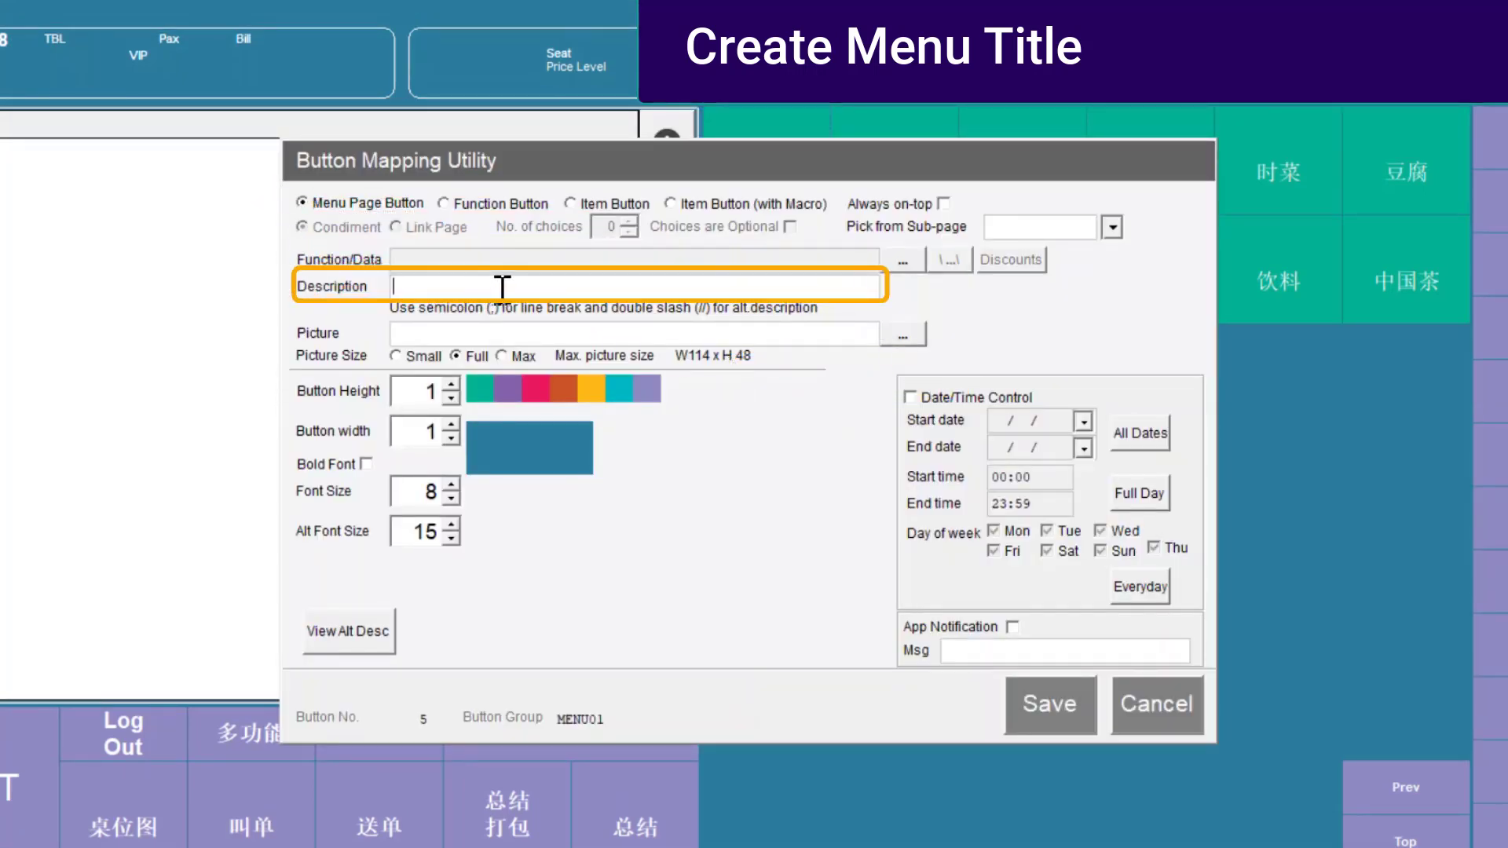
pyautogui.hotkey('ctrl', 'v')
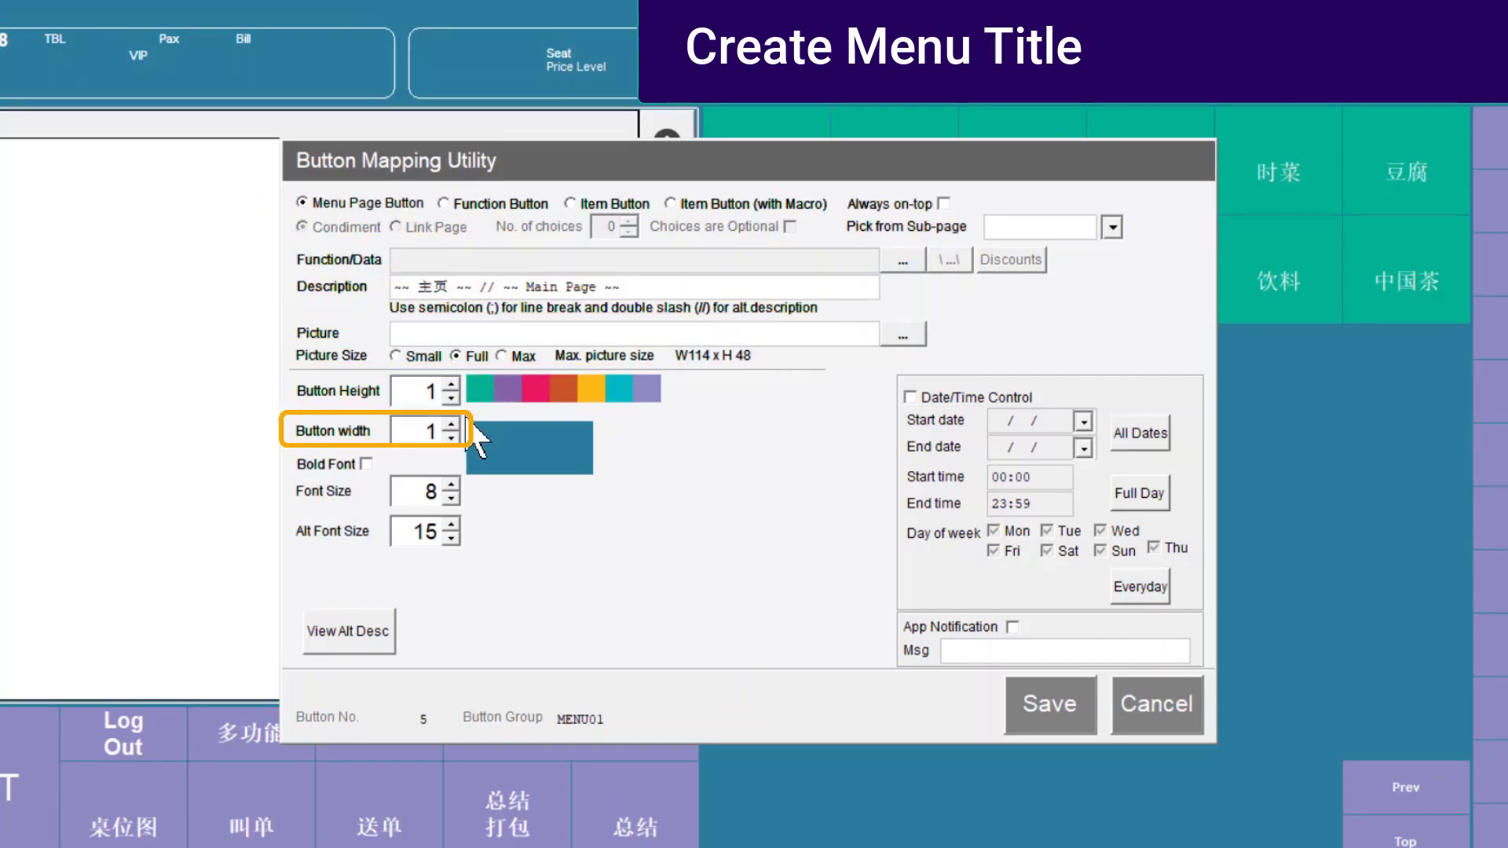
# - Set the main page title button's width to 6
pyautogui.click(452, 425)
pyautogui.click(452, 426)
pyautogui.click(452, 425)
pyautogui.click(452, 425)
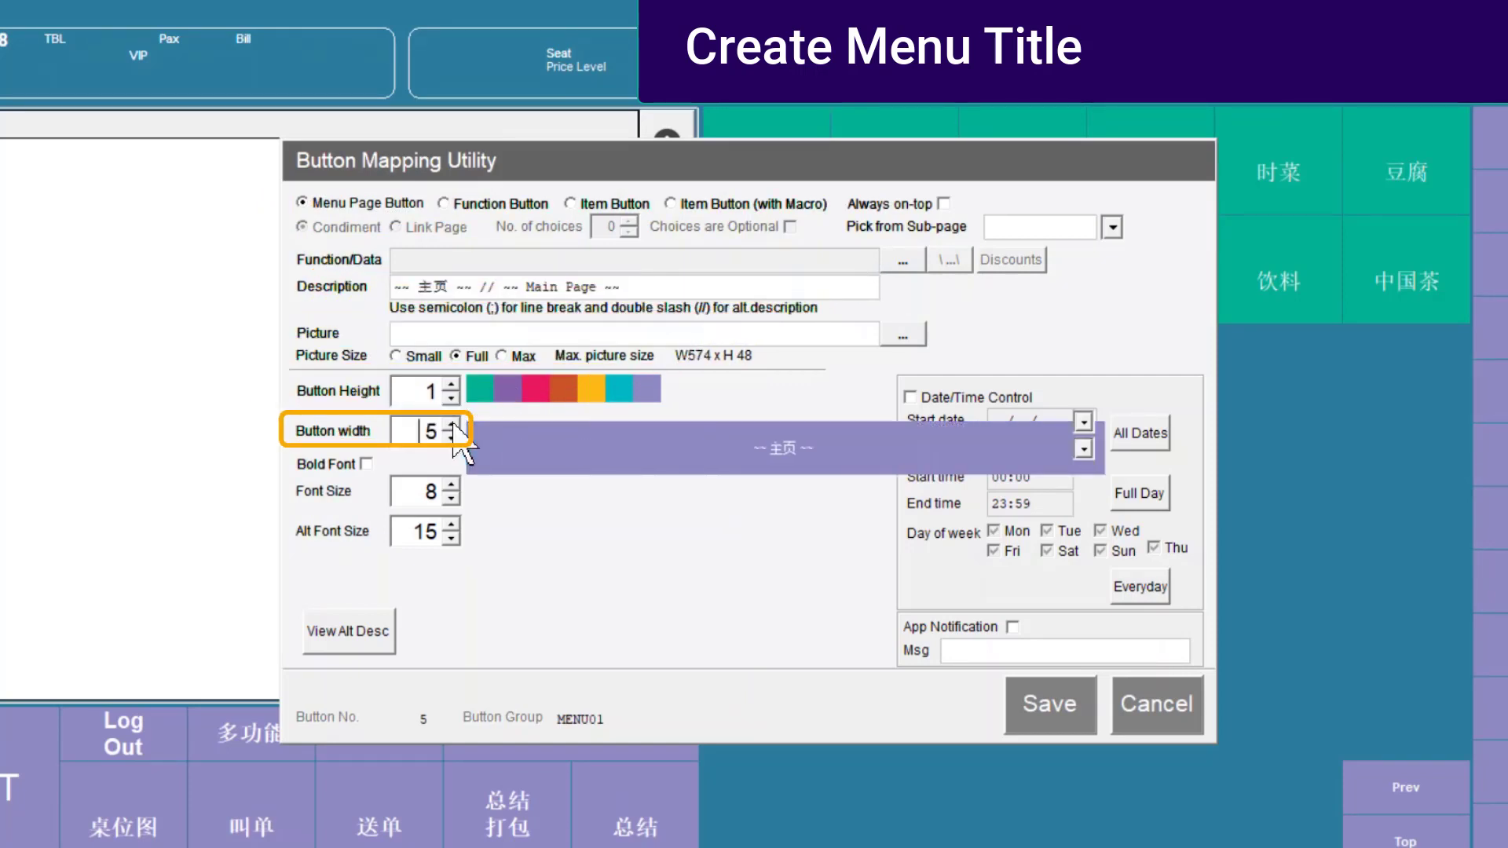
pyautogui.click(452, 425)
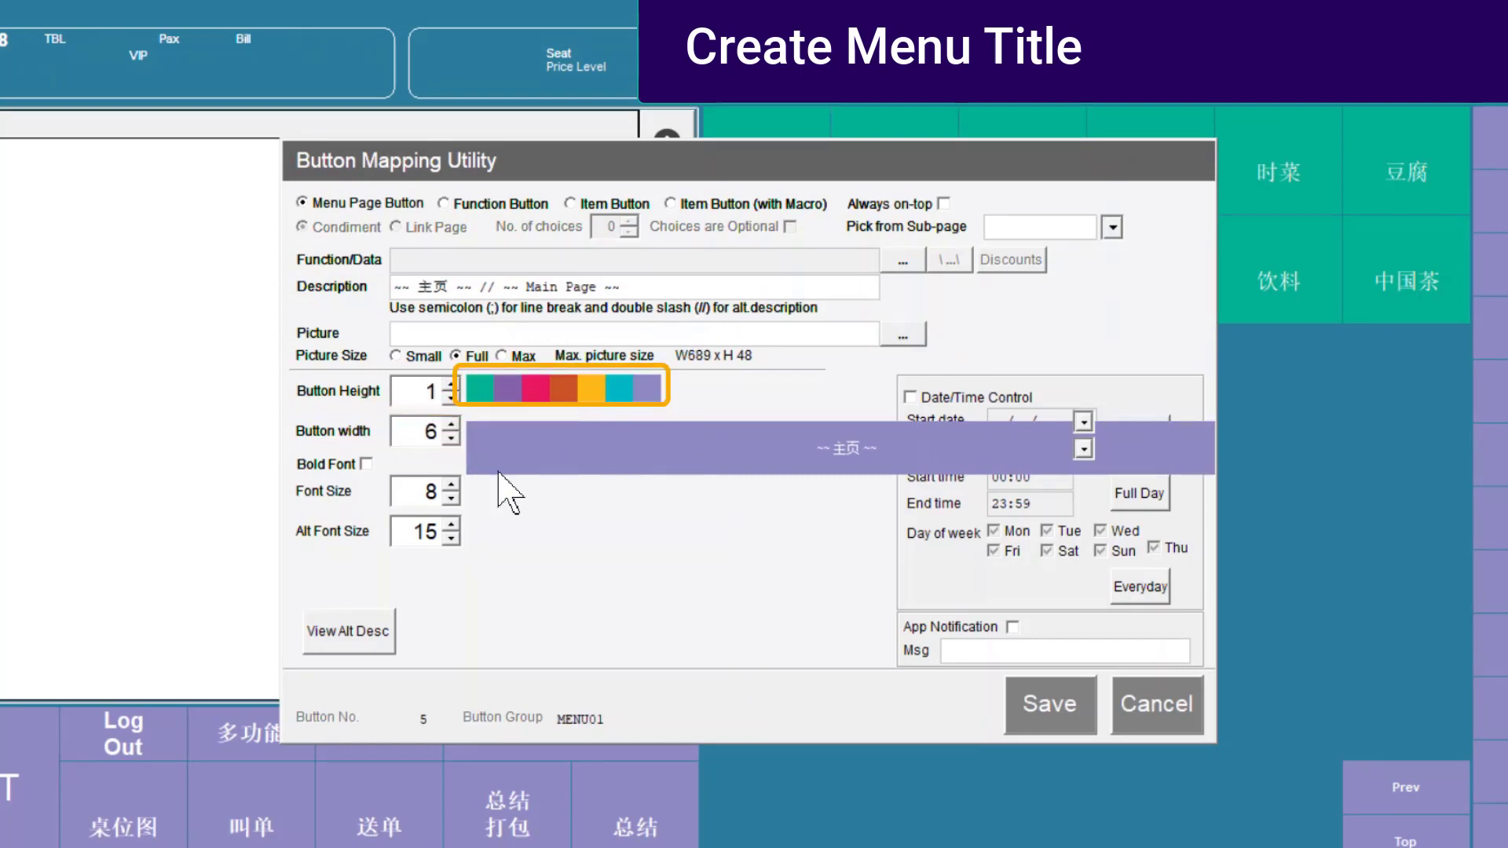
# - Set the title button's font size to 15 and make its font bold
pyautogui.click(452, 485)
pyautogui.click(452, 485)
pyautogui.click(451, 485)
pyautogui.click(452, 485)
pyautogui.click(452, 485)
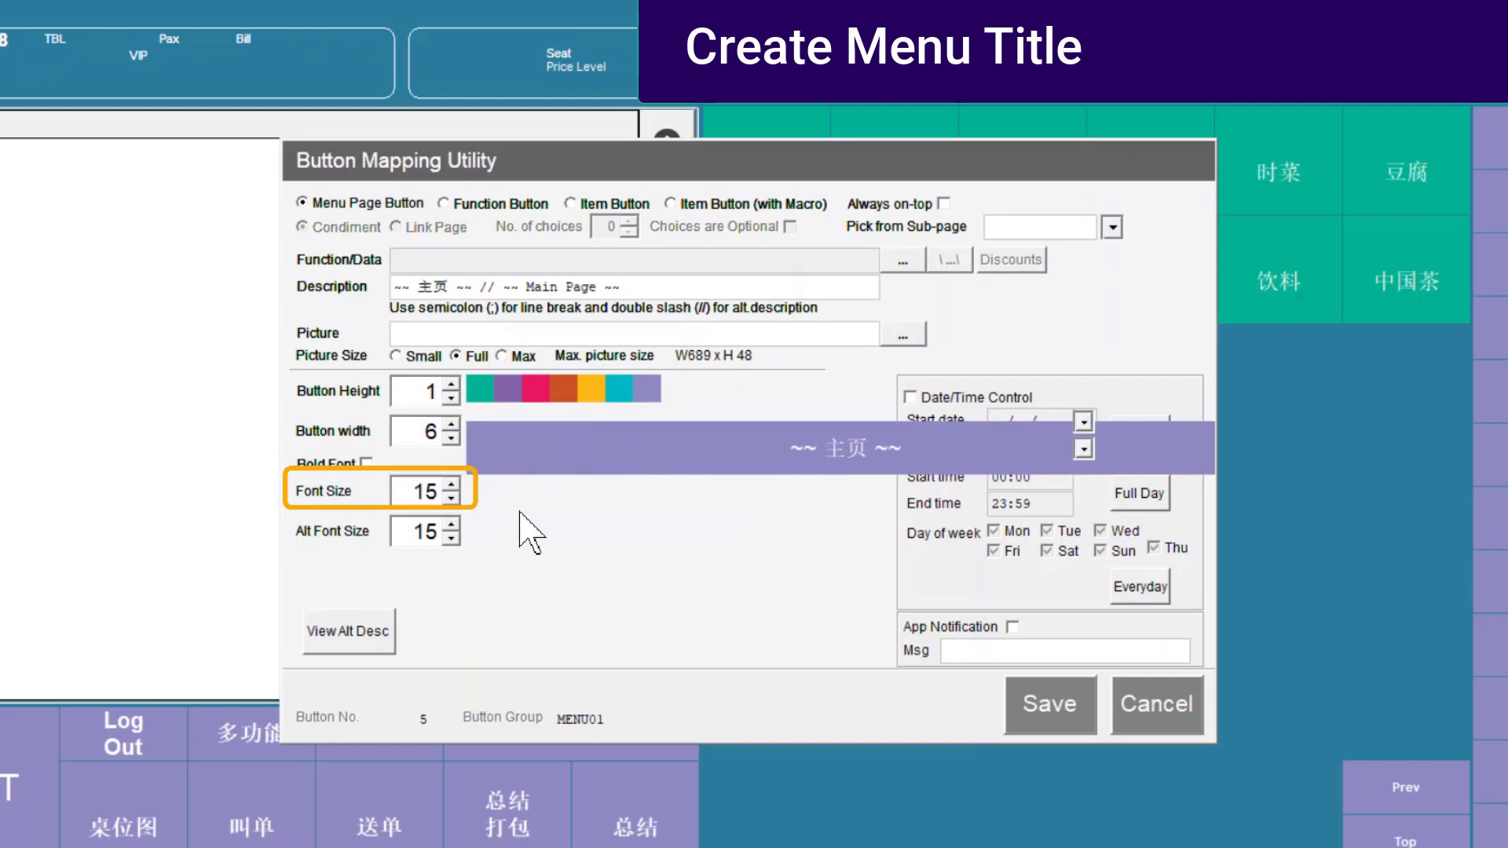
pyautogui.click(367, 464)
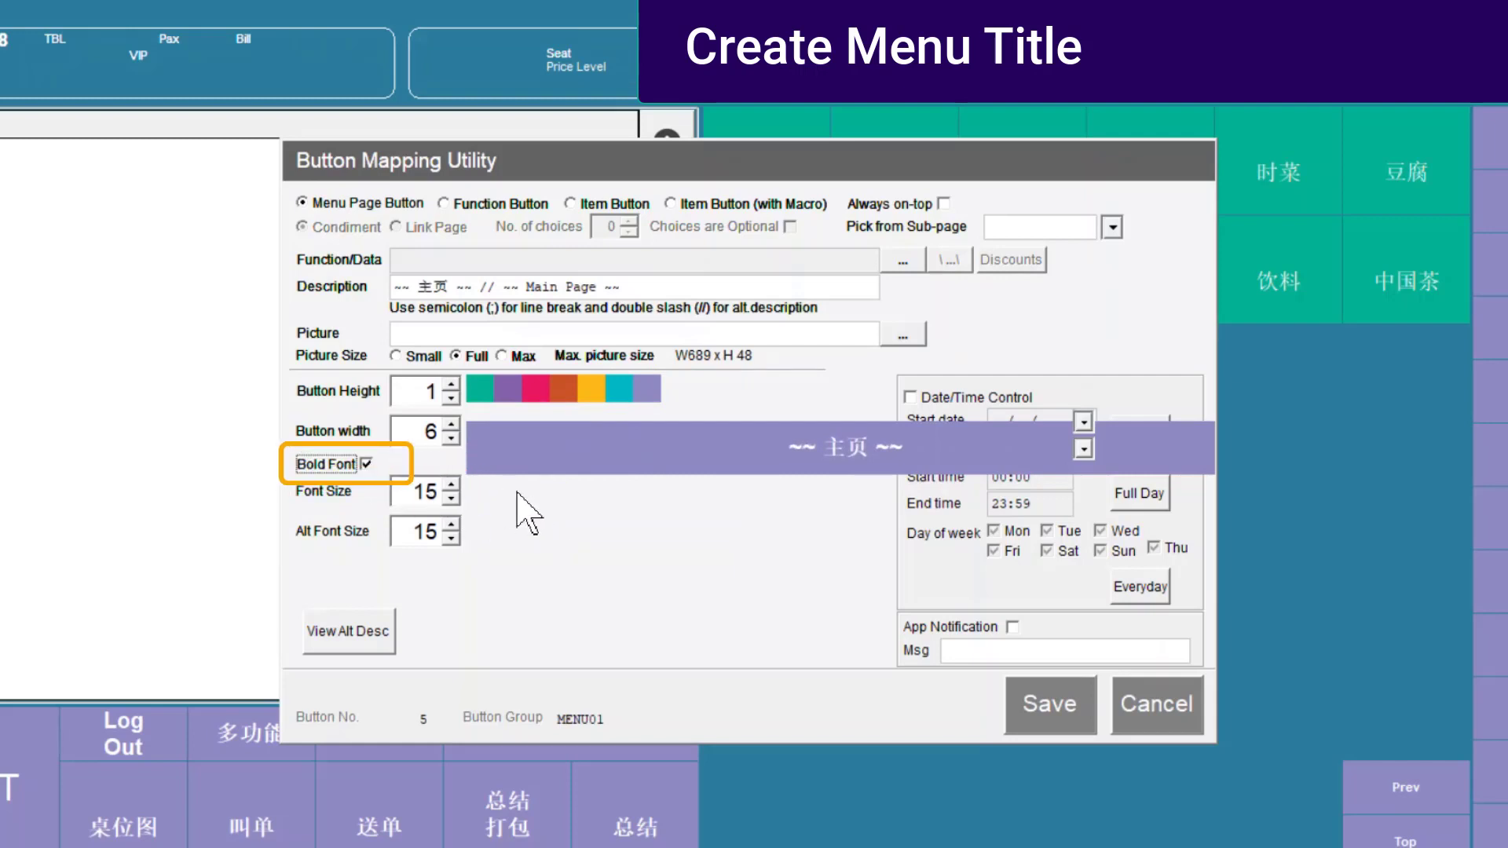
# - Assign sub-page 01 to the main page title button, save it and copy the button
pyautogui.click(1031, 229)
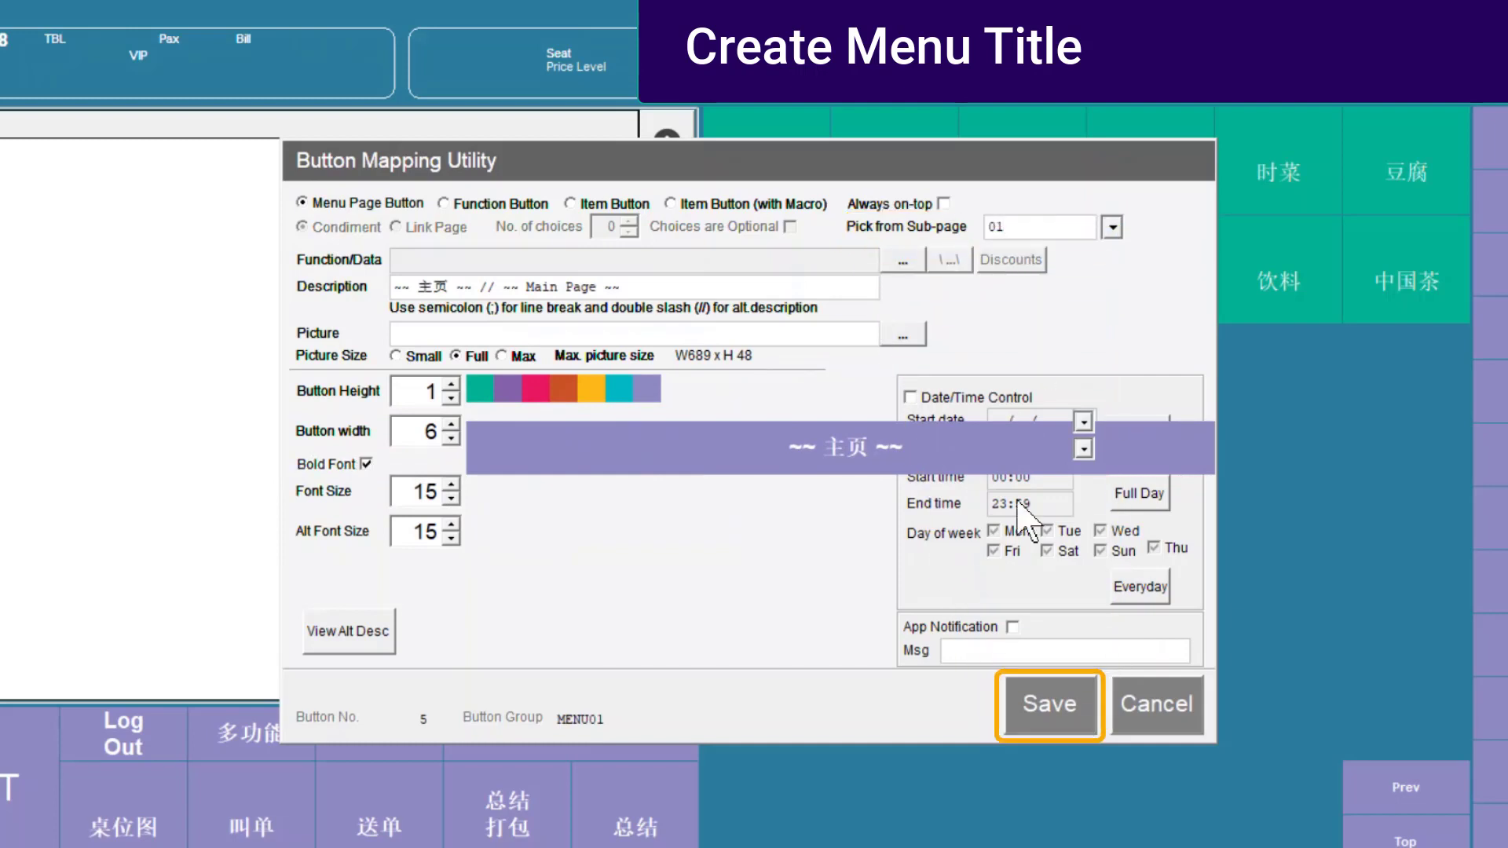
pyautogui.click(1059, 707)
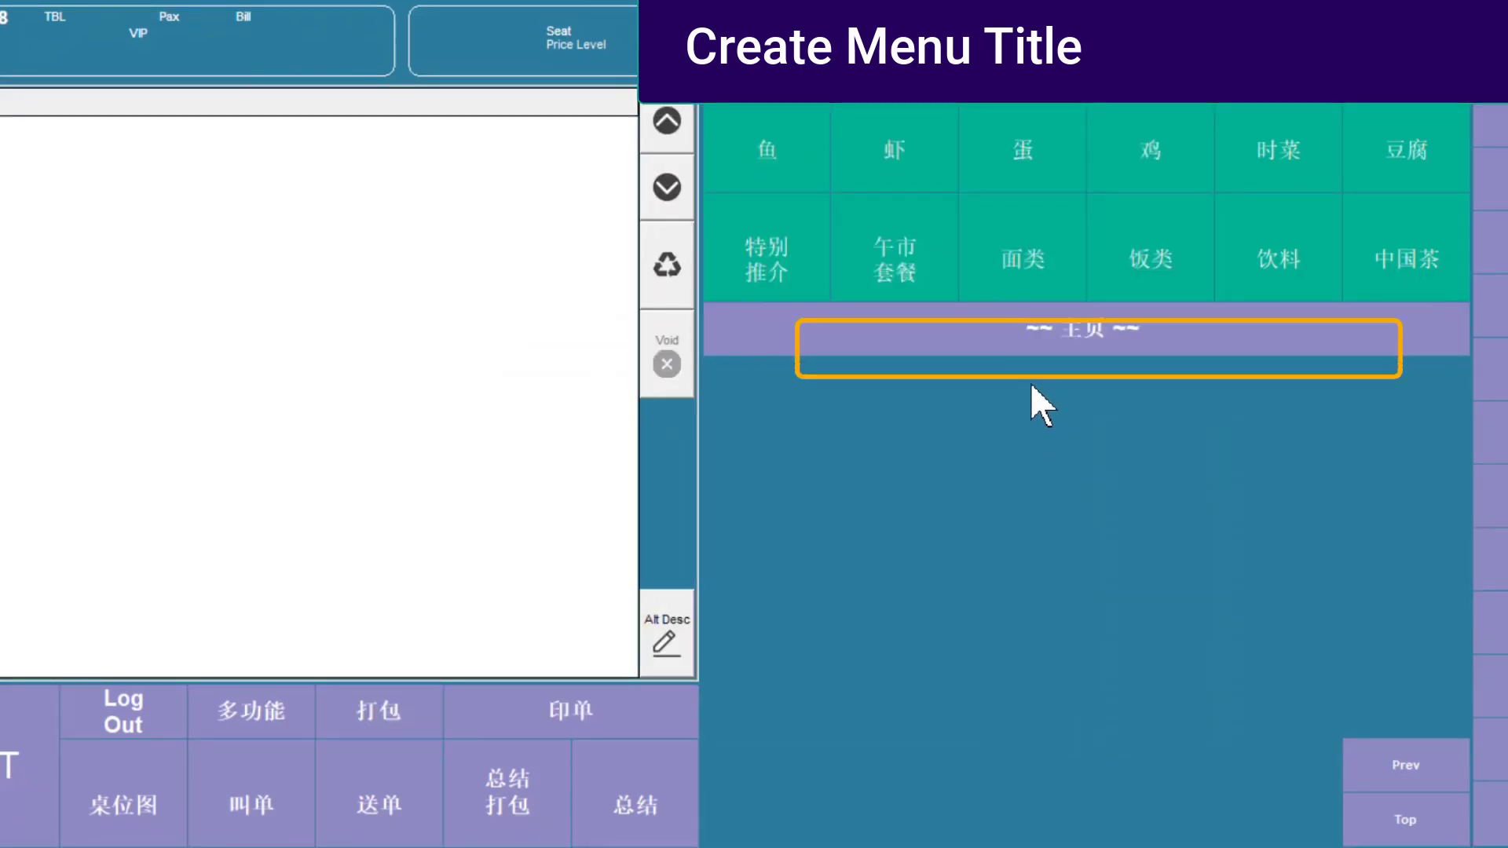
pyautogui.click(1052, 327)
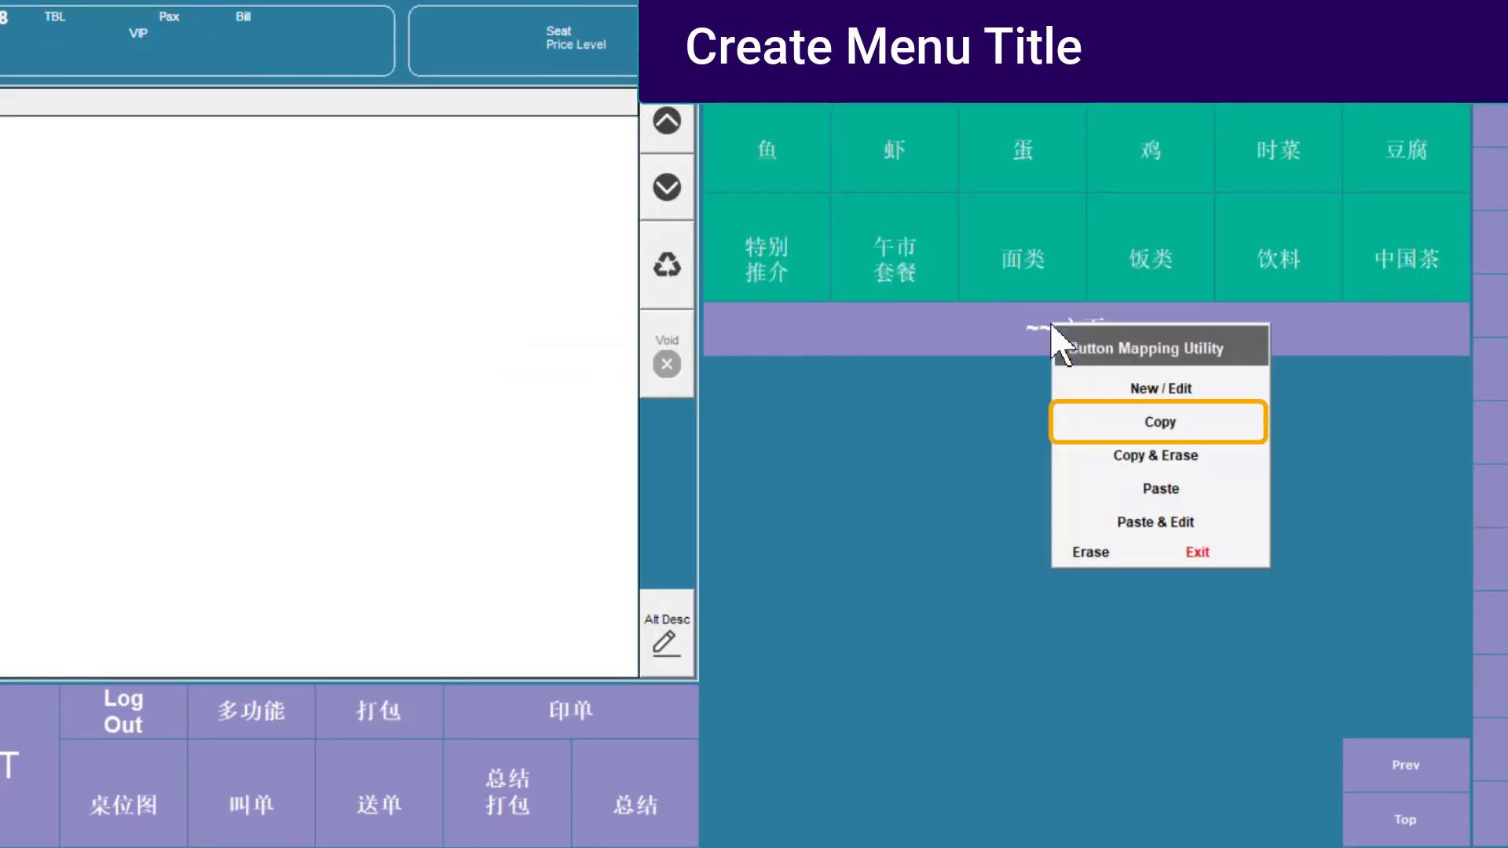
pyautogui.click(1104, 423)
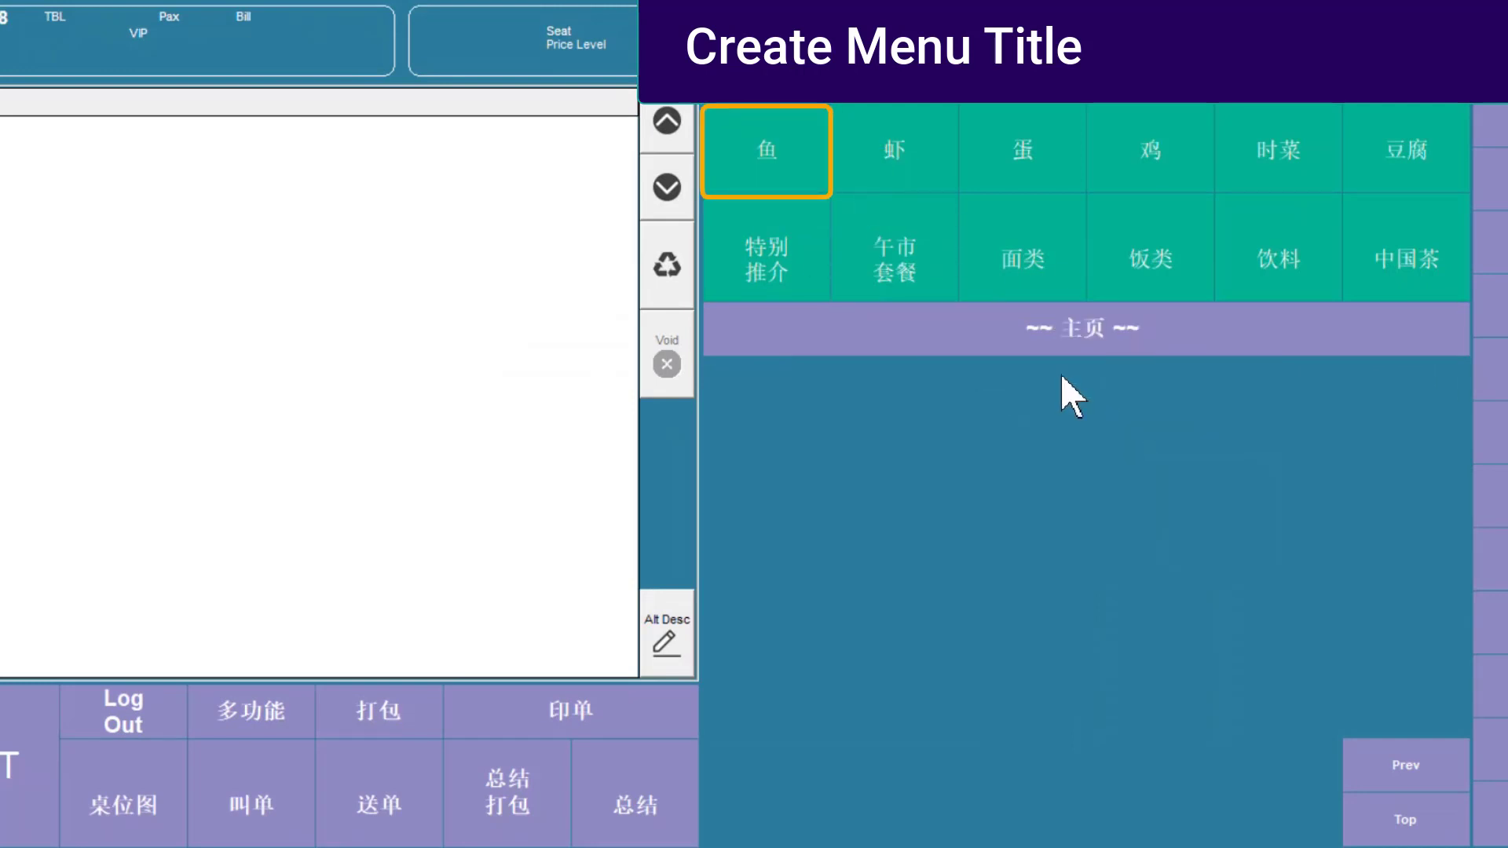
# - Paste the title onto the 鱼 page with description "~~ 鱼 ~~ // ~~ FISH ~~" and test its link to the main page
pyautogui.click(798, 152)
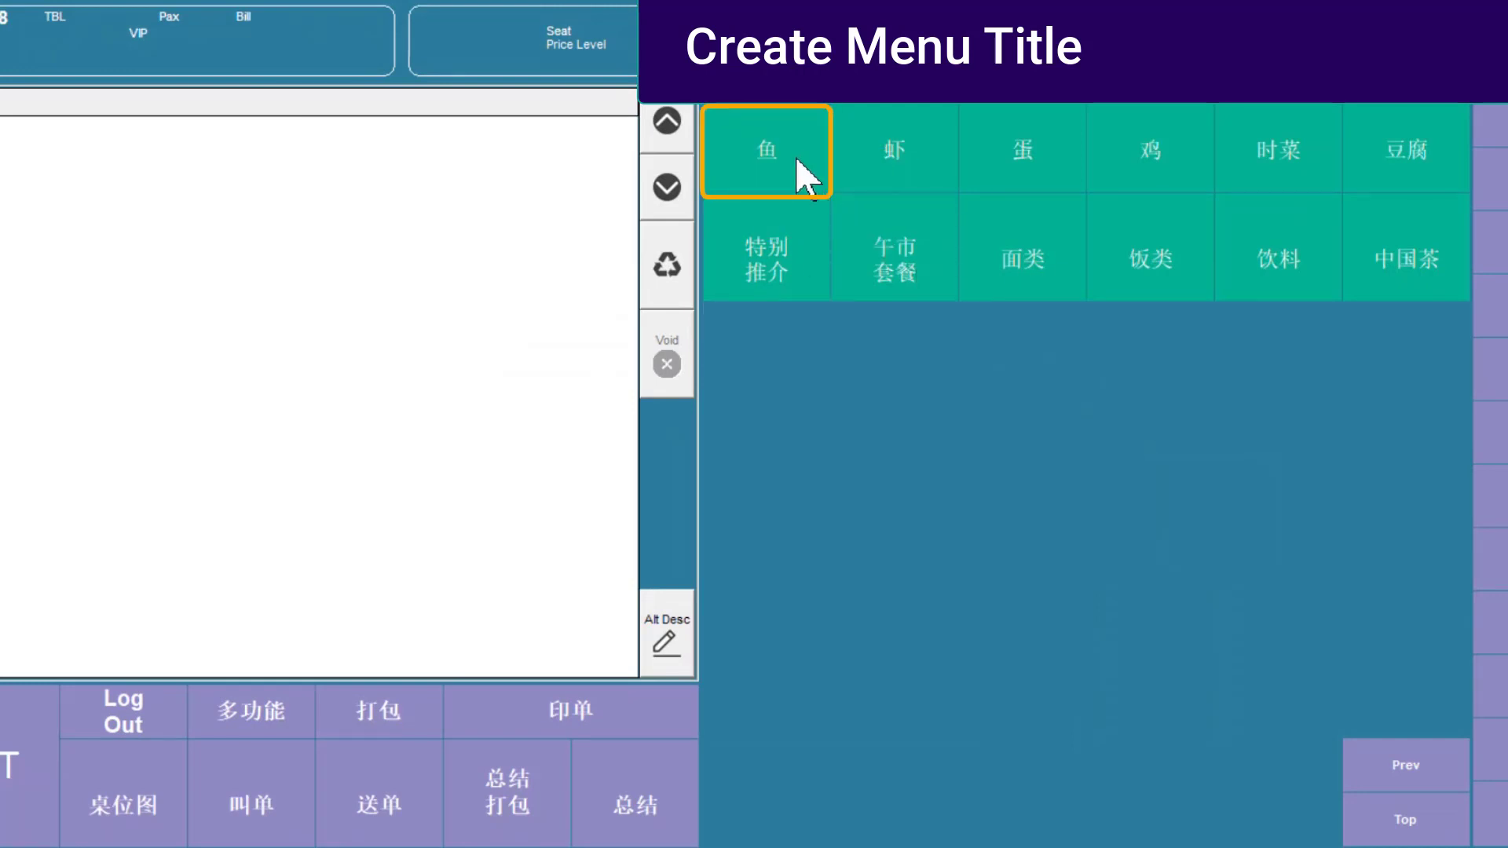
pyautogui.click(724, 330)
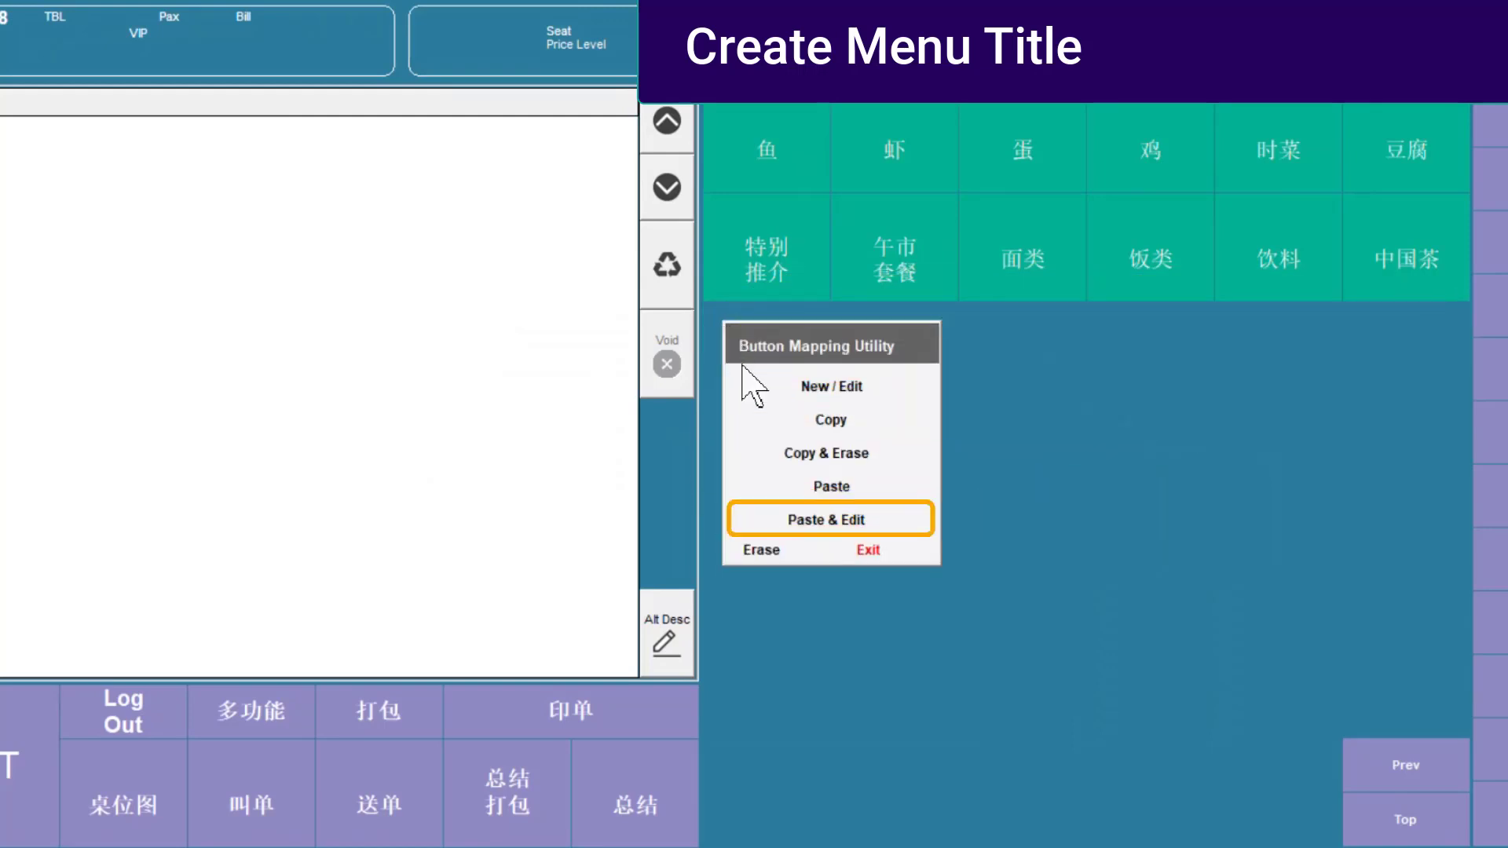
pyautogui.click(845, 521)
pyautogui.moveTo(645, 287); pyautogui.dragTo(383, 290)
pyautogui.write('~~  鱼 ~~ // ~~   FISH   ~~')
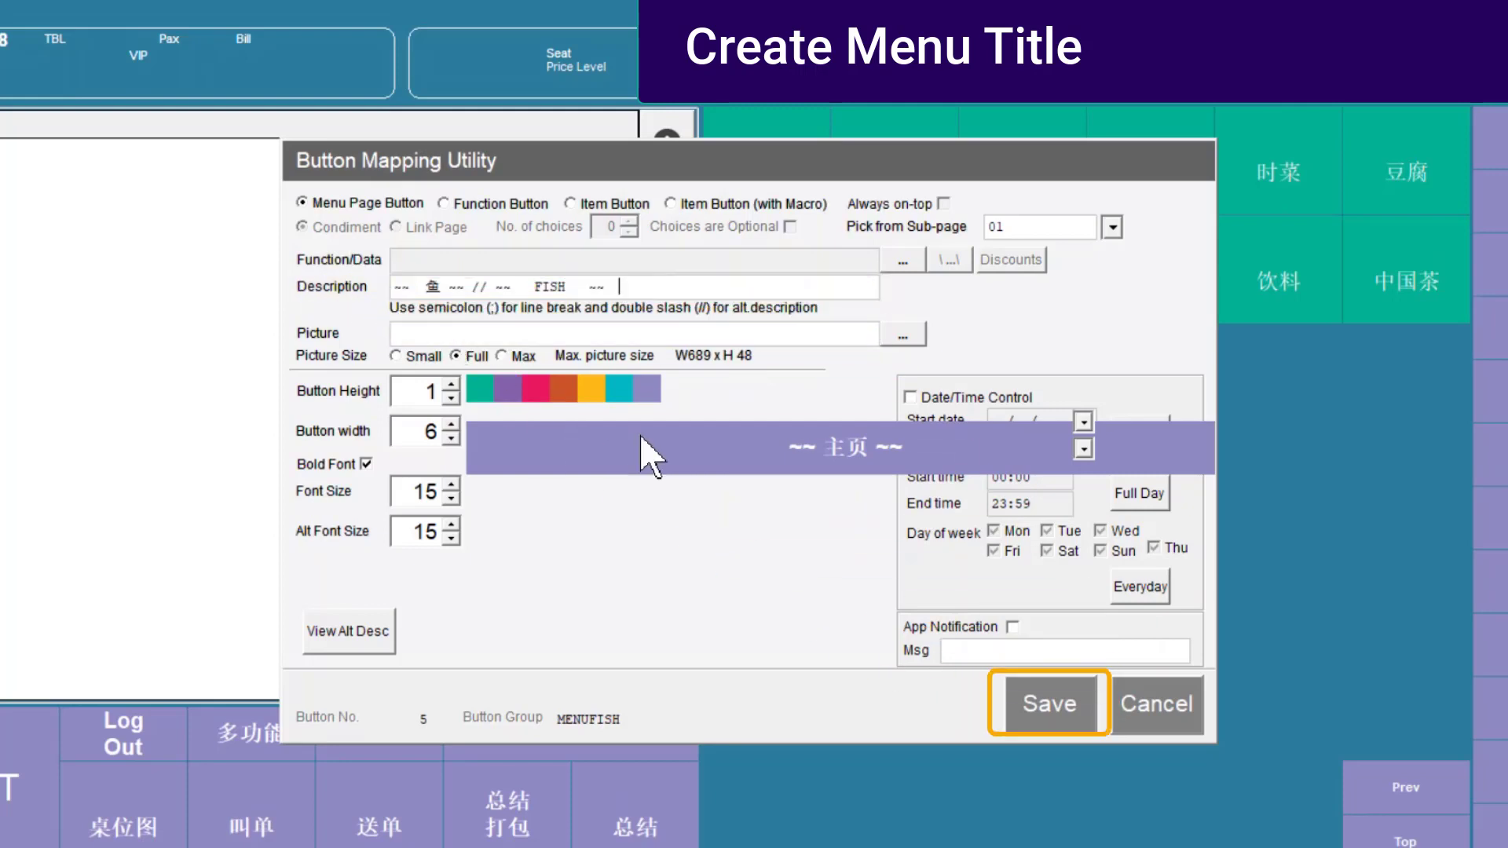
pyautogui.click(1038, 702)
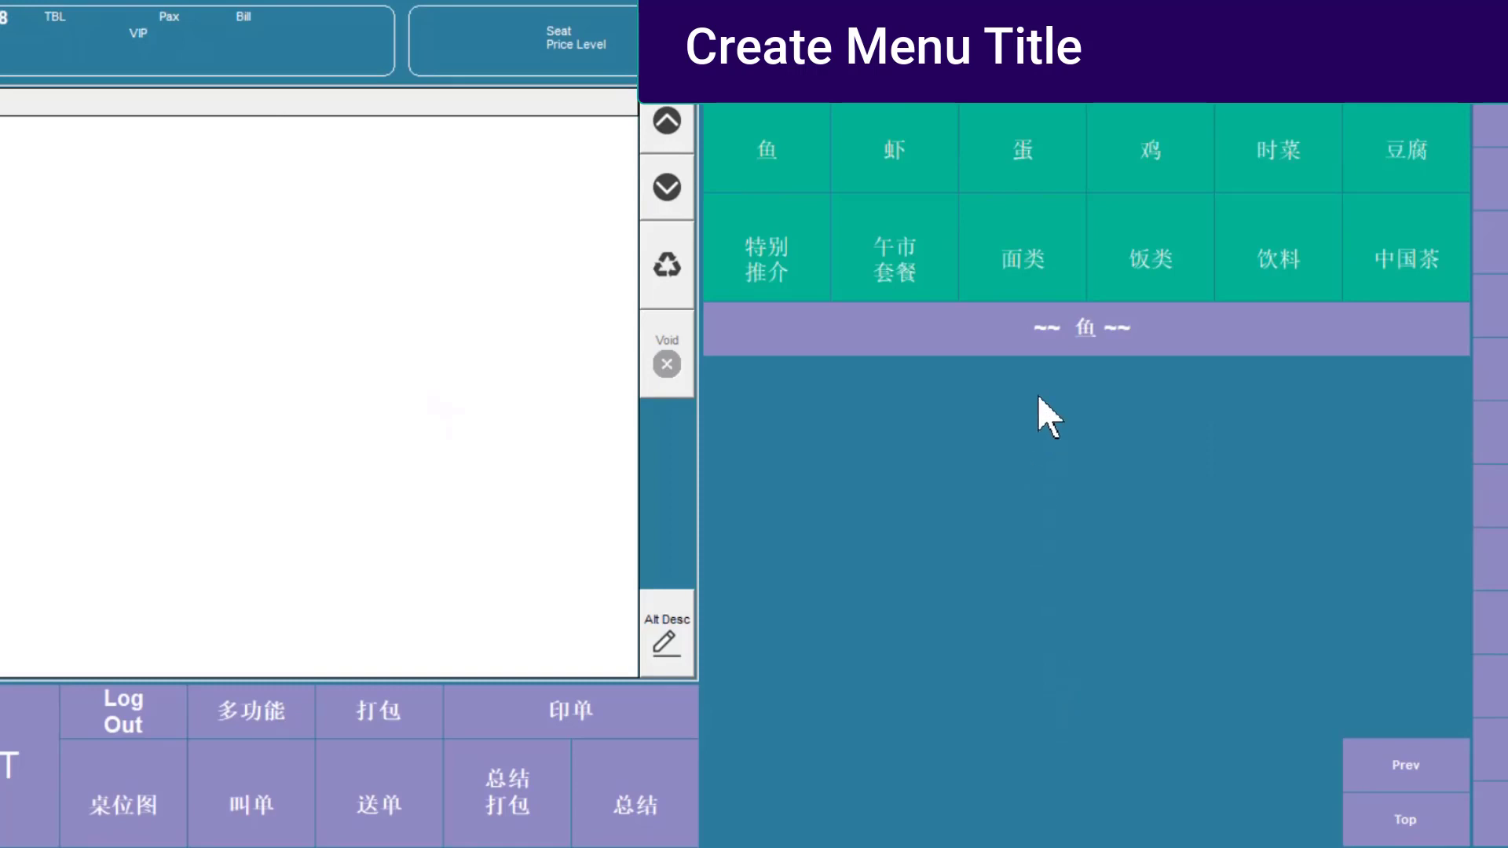
pyautogui.click(1042, 334)
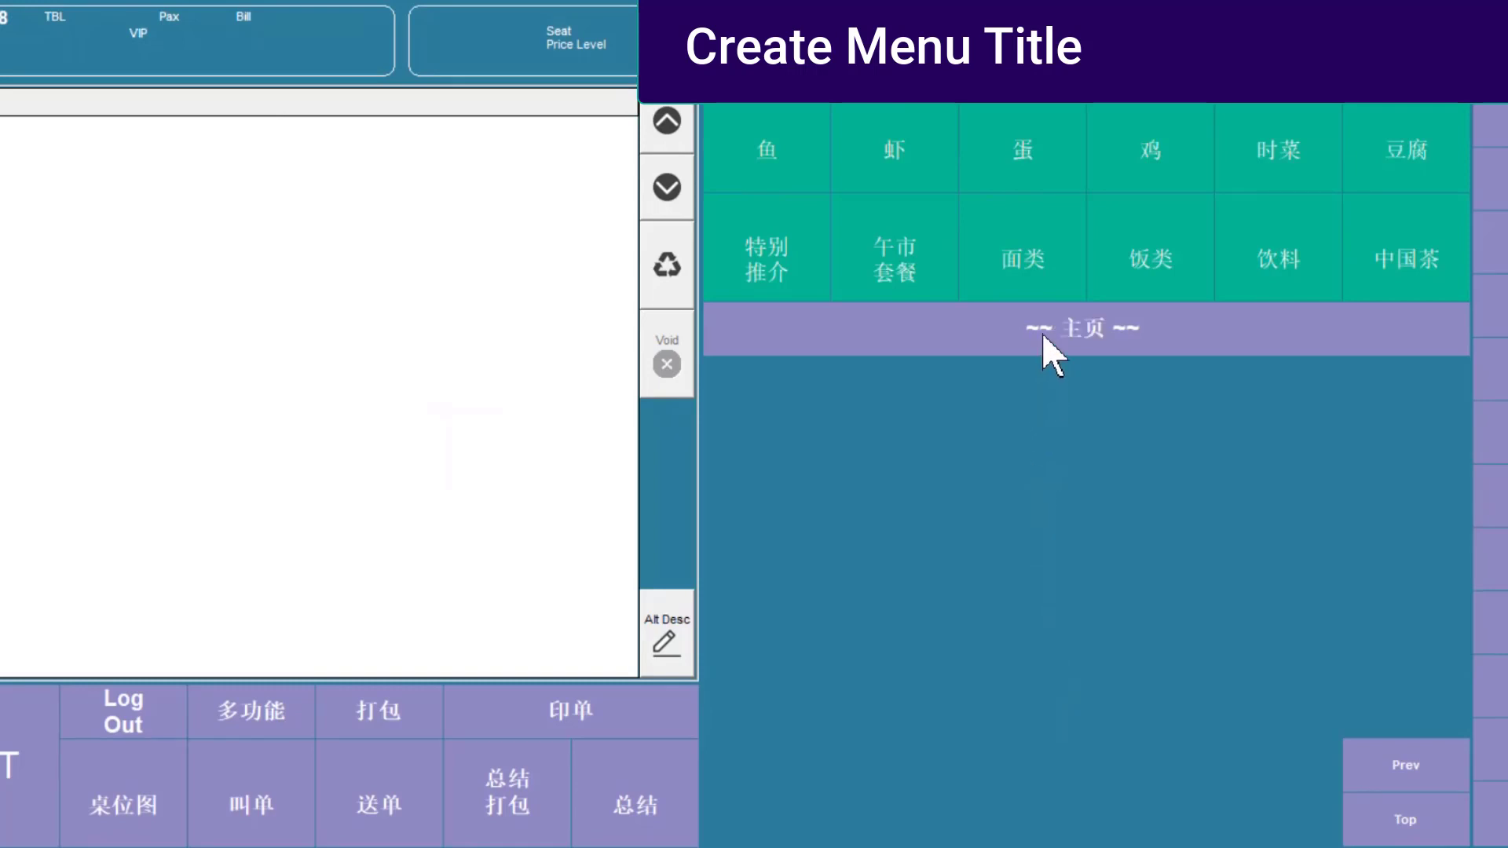
# - On the 鱼 page, create a Menu Page Button directly above Prev with description "NEXT PAGE" and sub-page FISH01
pyautogui.click(788, 167)
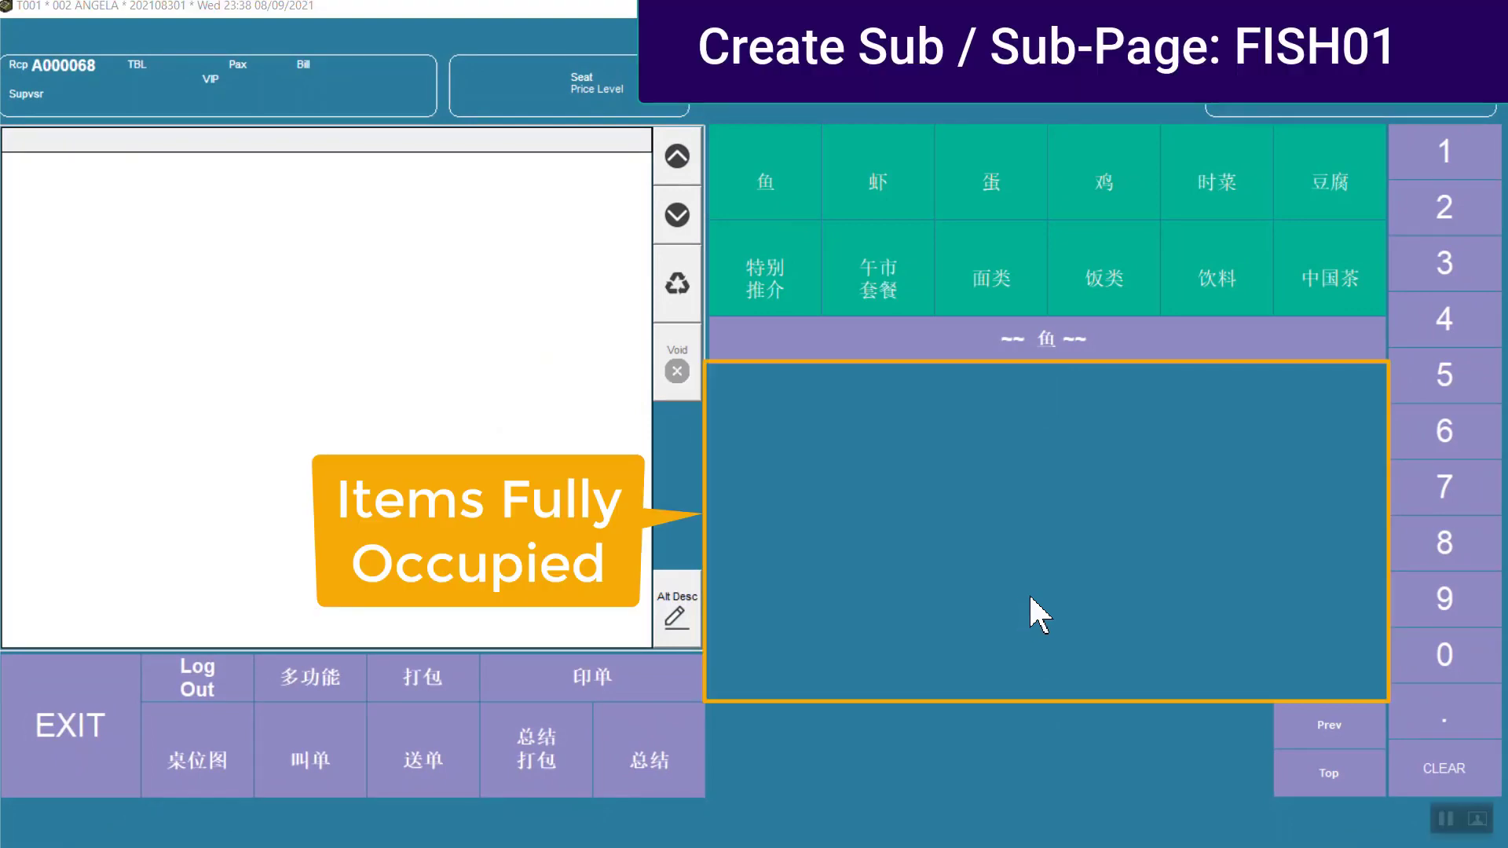
pyautogui.click(1297, 646)
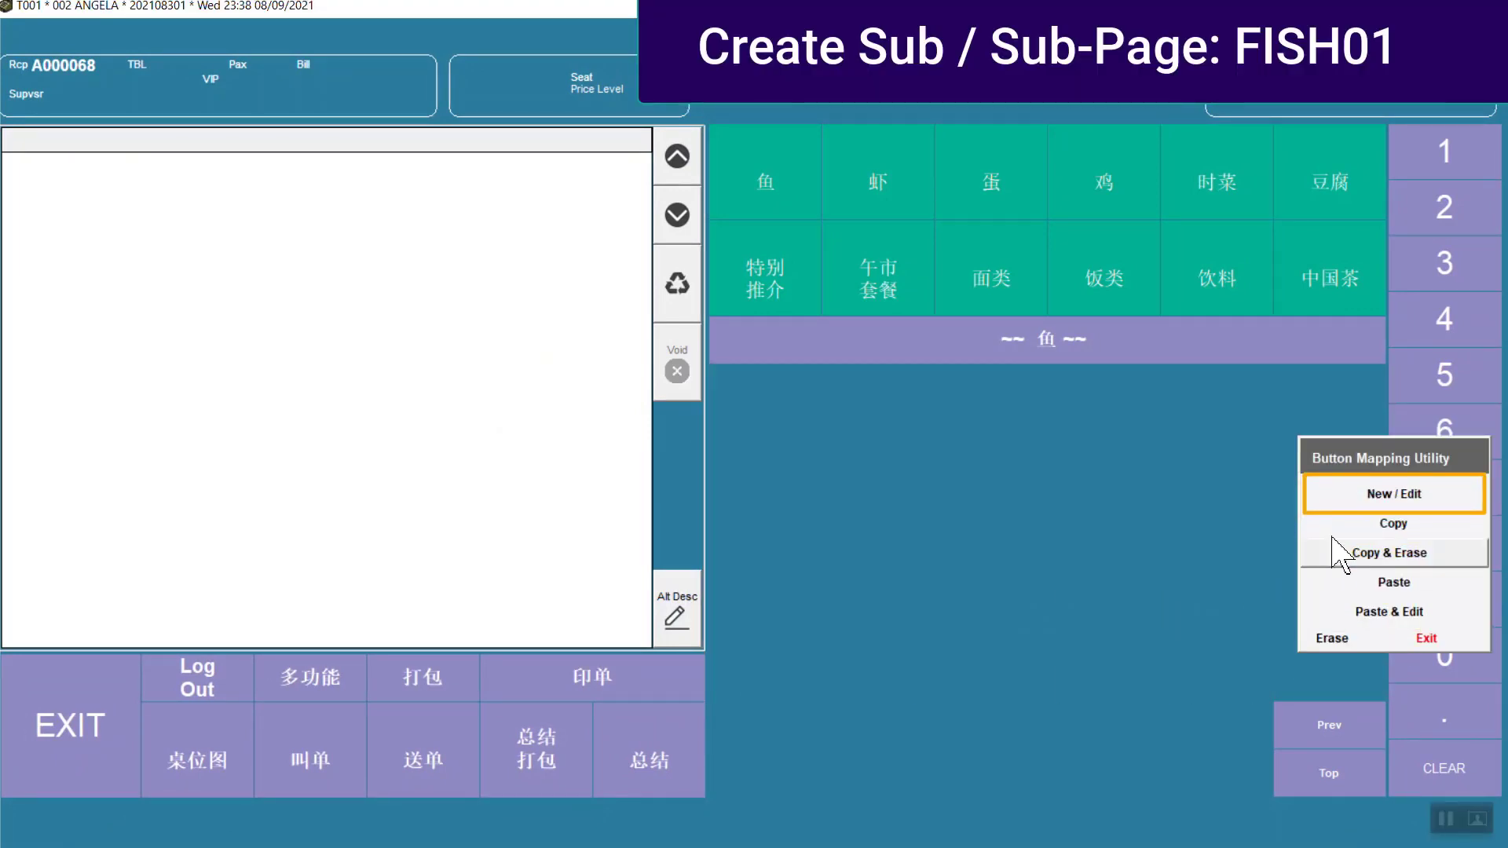
pyautogui.click(1346, 498)
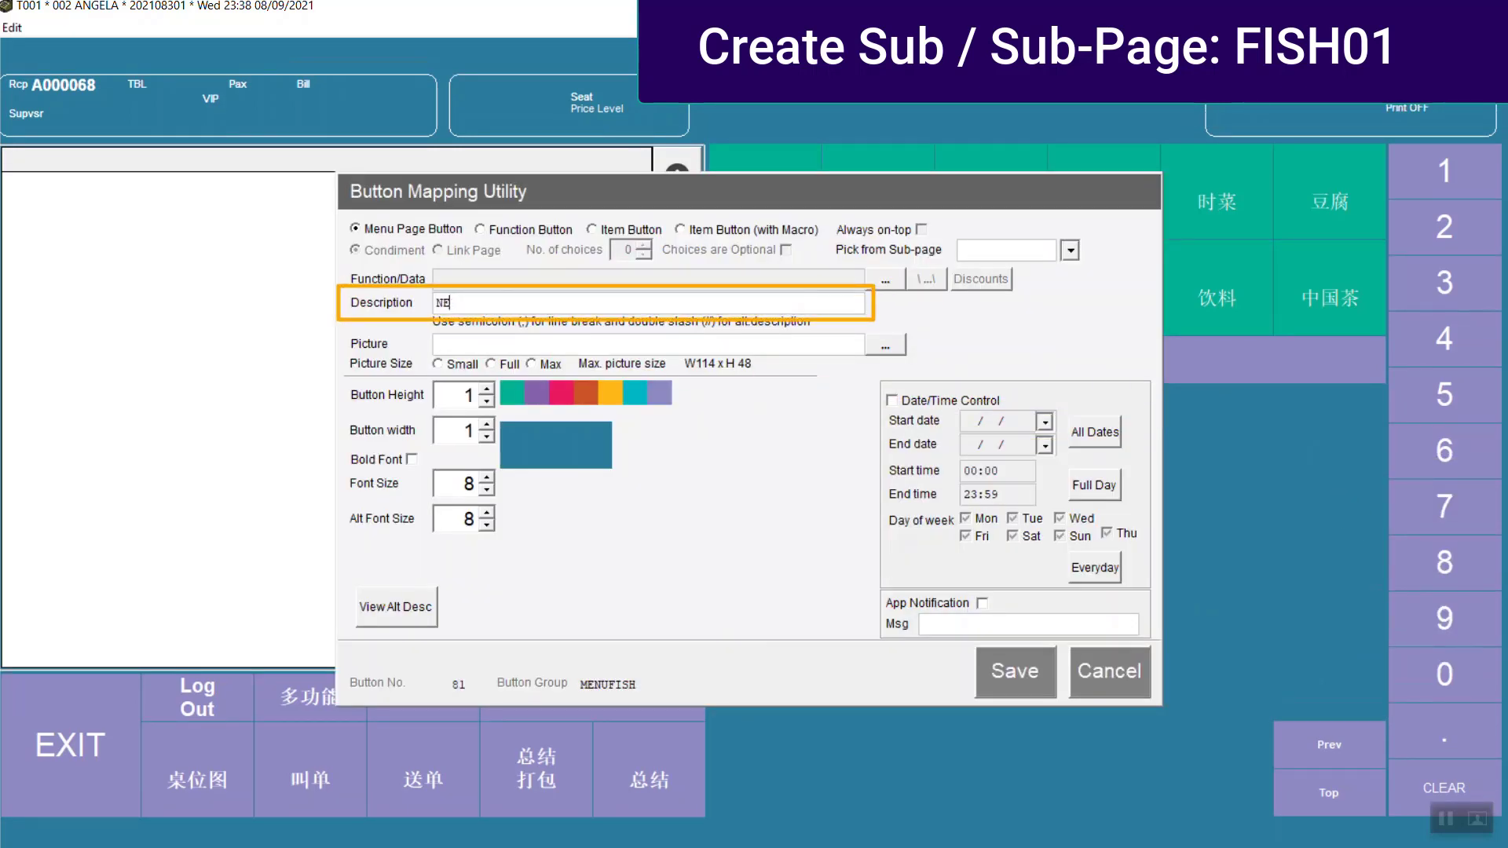
pyautogui.write('NEXT')
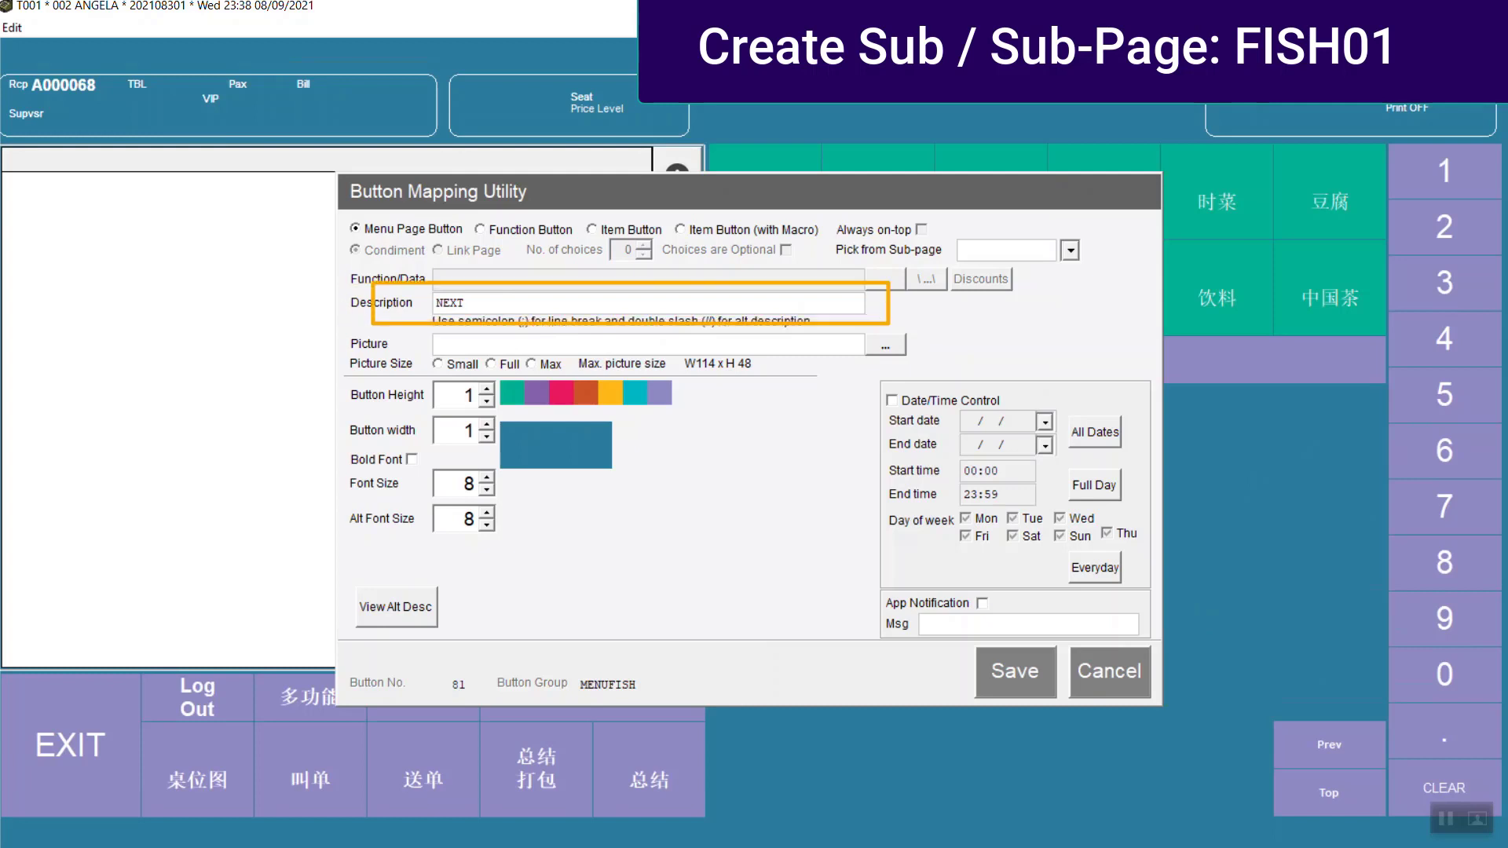
pyautogui.write(' PAGE')
pyautogui.click(987, 250)
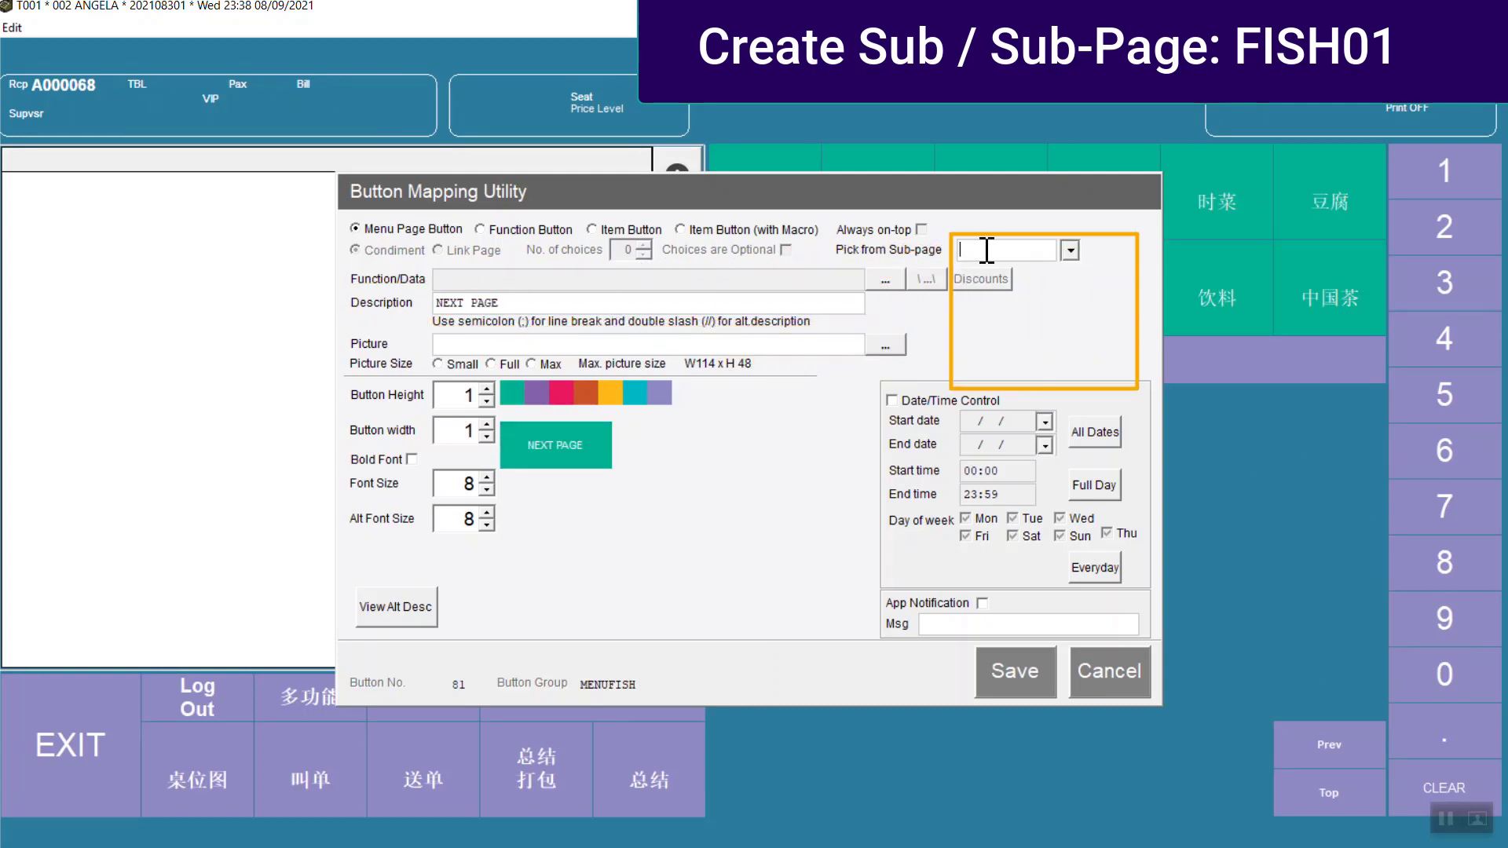
pyautogui.click(1071, 250)
pyautogui.click(1094, 383)
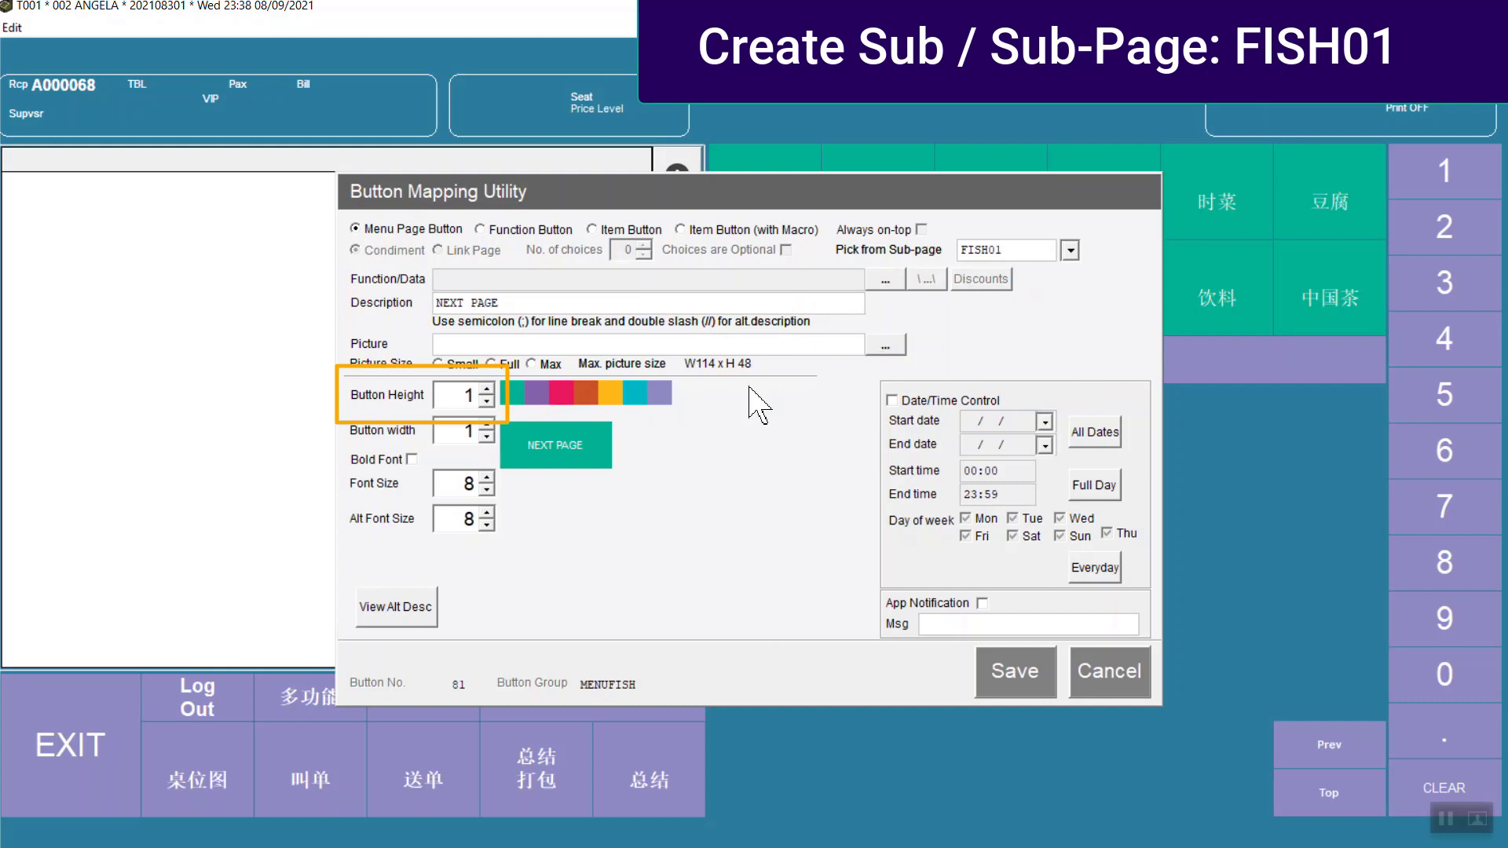
# - Format the NEXT PAGE button with height 2, light purple colour and bold font size 15, and save it
pyautogui.click(487, 389)
pyautogui.click(663, 394)
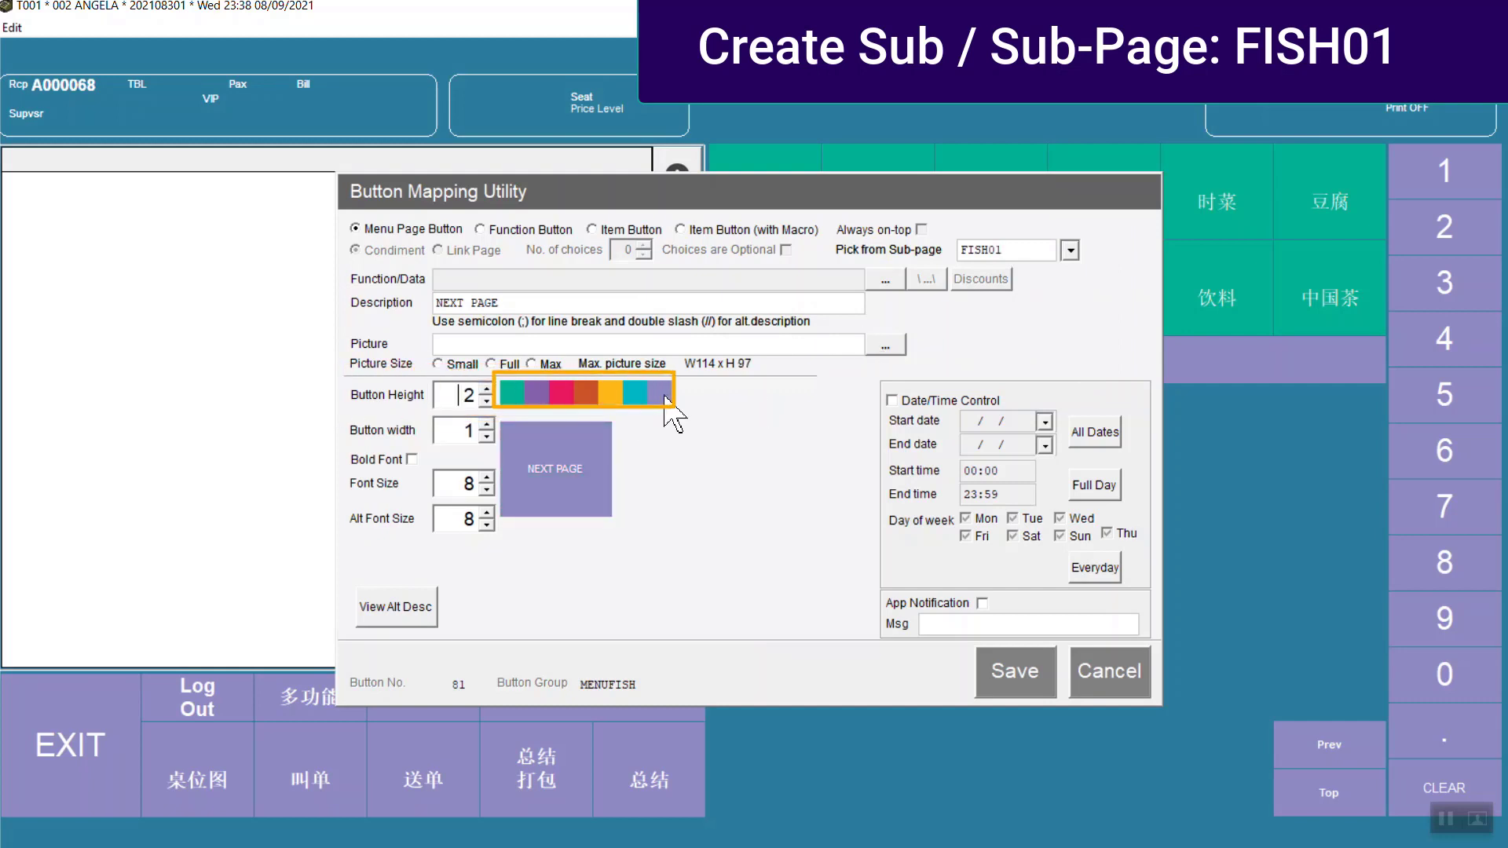
pyautogui.click(487, 477)
pyautogui.click(487, 477)
pyautogui.click(487, 478)
pyautogui.click(487, 478)
pyautogui.click(487, 478)
pyautogui.click(487, 478)
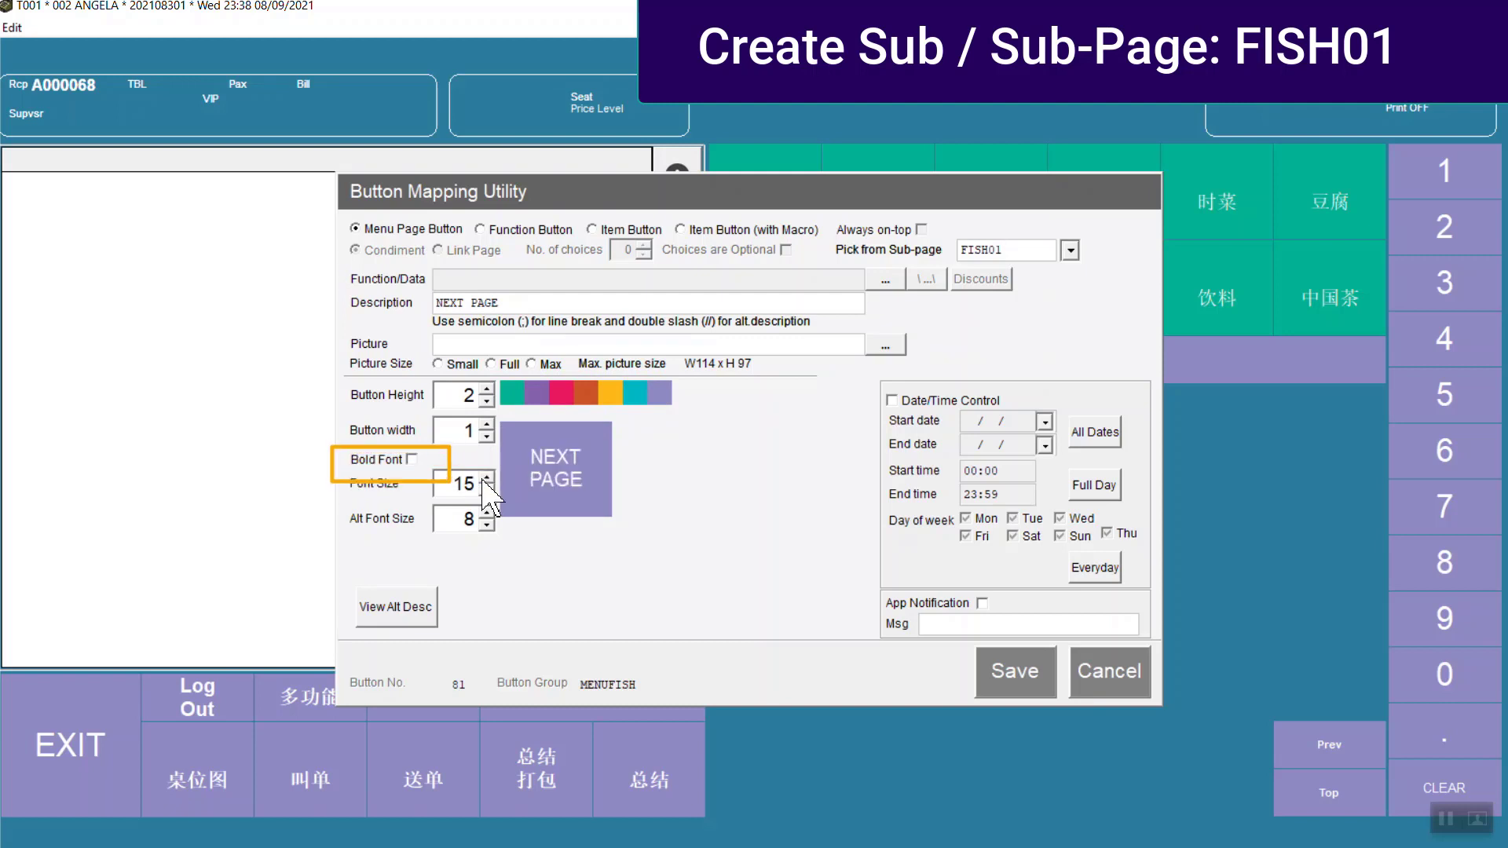
pyautogui.click(412, 460)
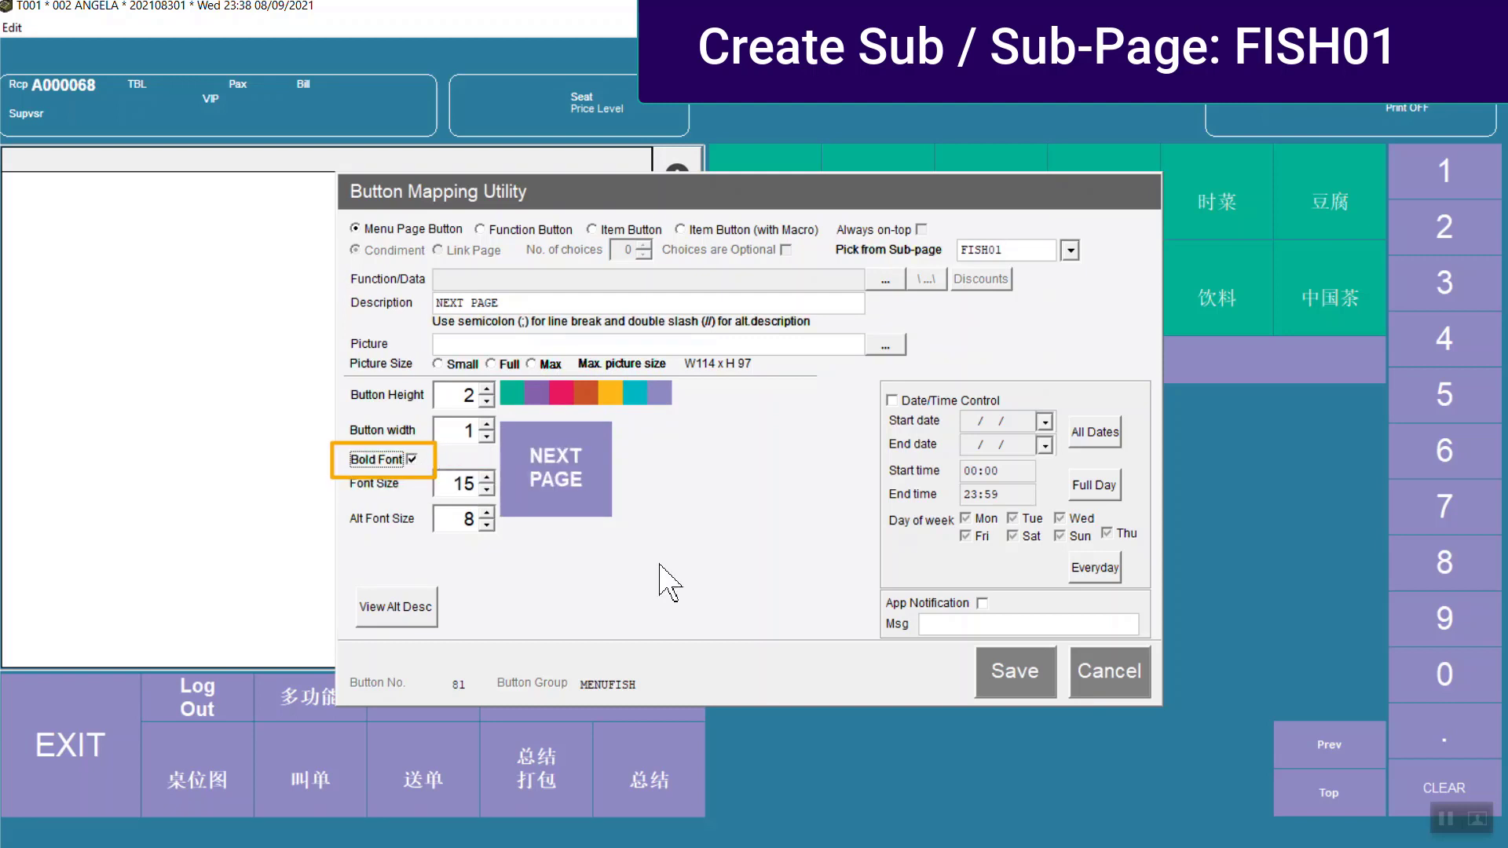
pyautogui.click(1013, 670)
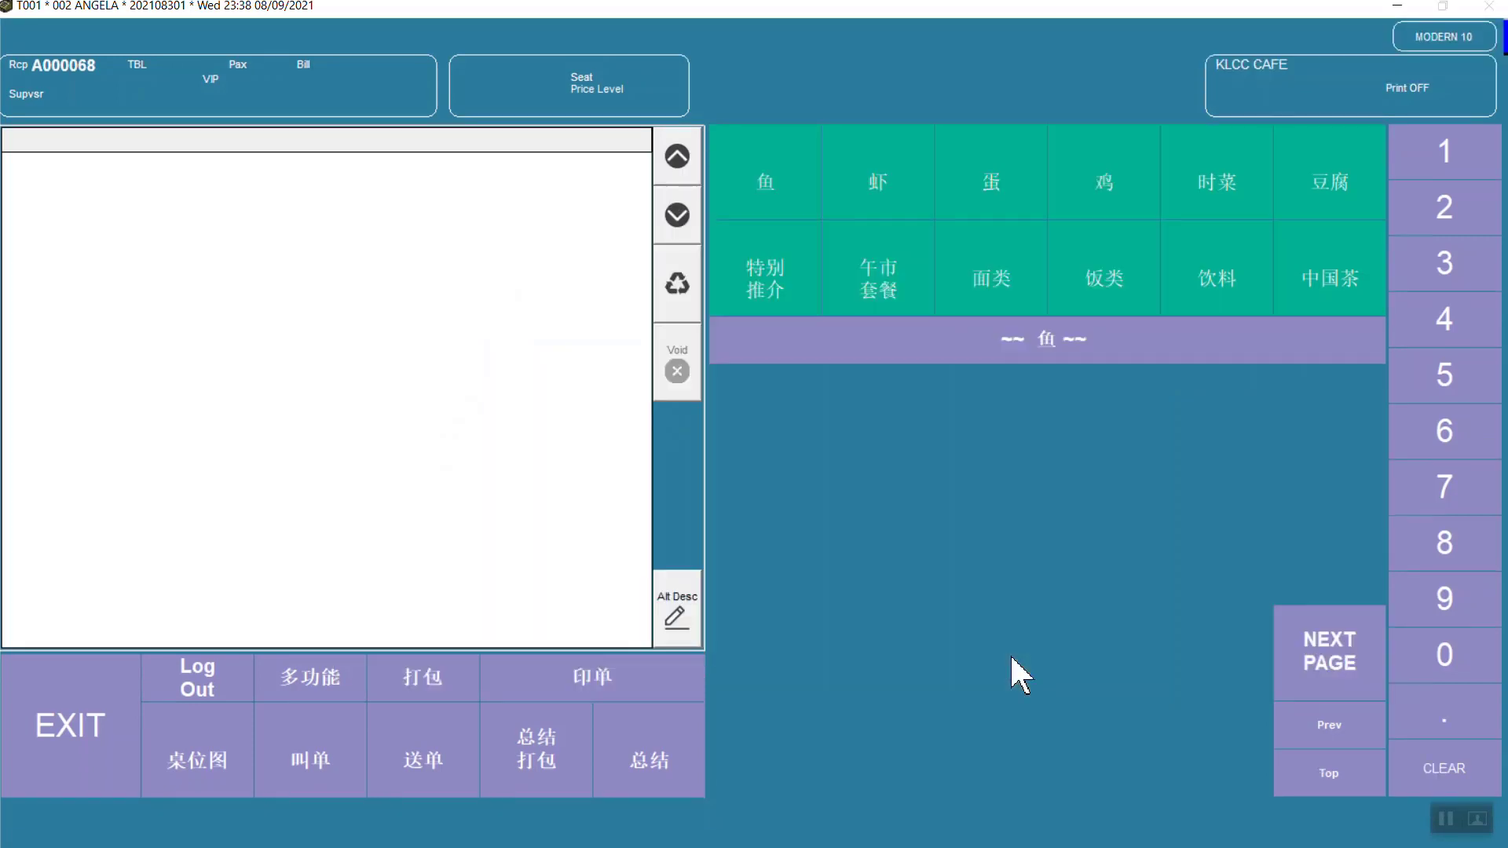
# - Copy the 鱼 title onto the FISH01 sub-page with description "~~ 鱼 第 二 页 ~~ // ~~ FISH PAGE 2 ~~", previewing its alternate description
pyautogui.rightClick(1037, 350)
pyautogui.click(1073, 435)
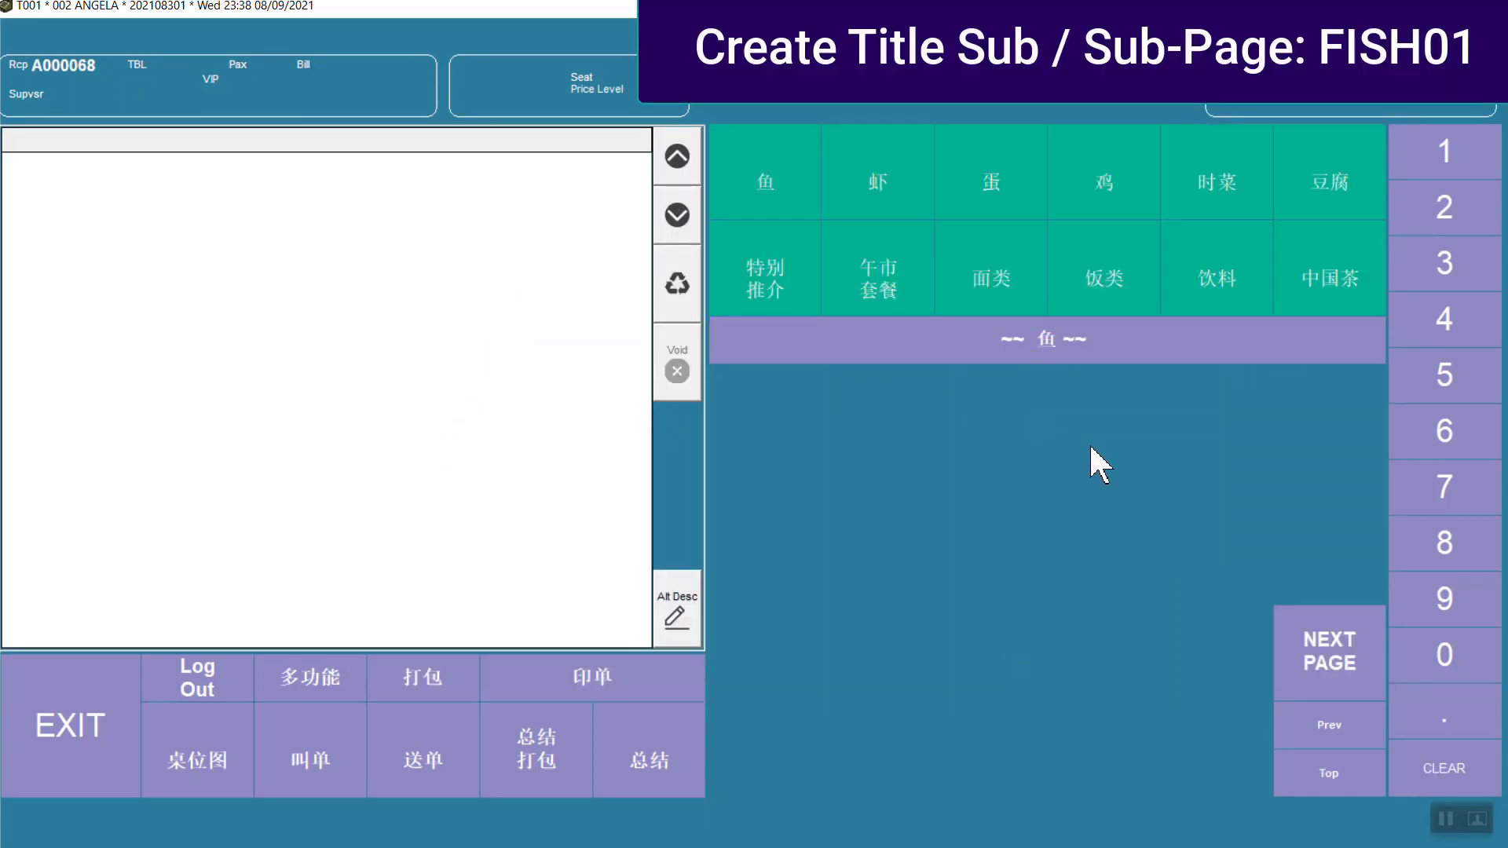
pyautogui.click(1326, 658)
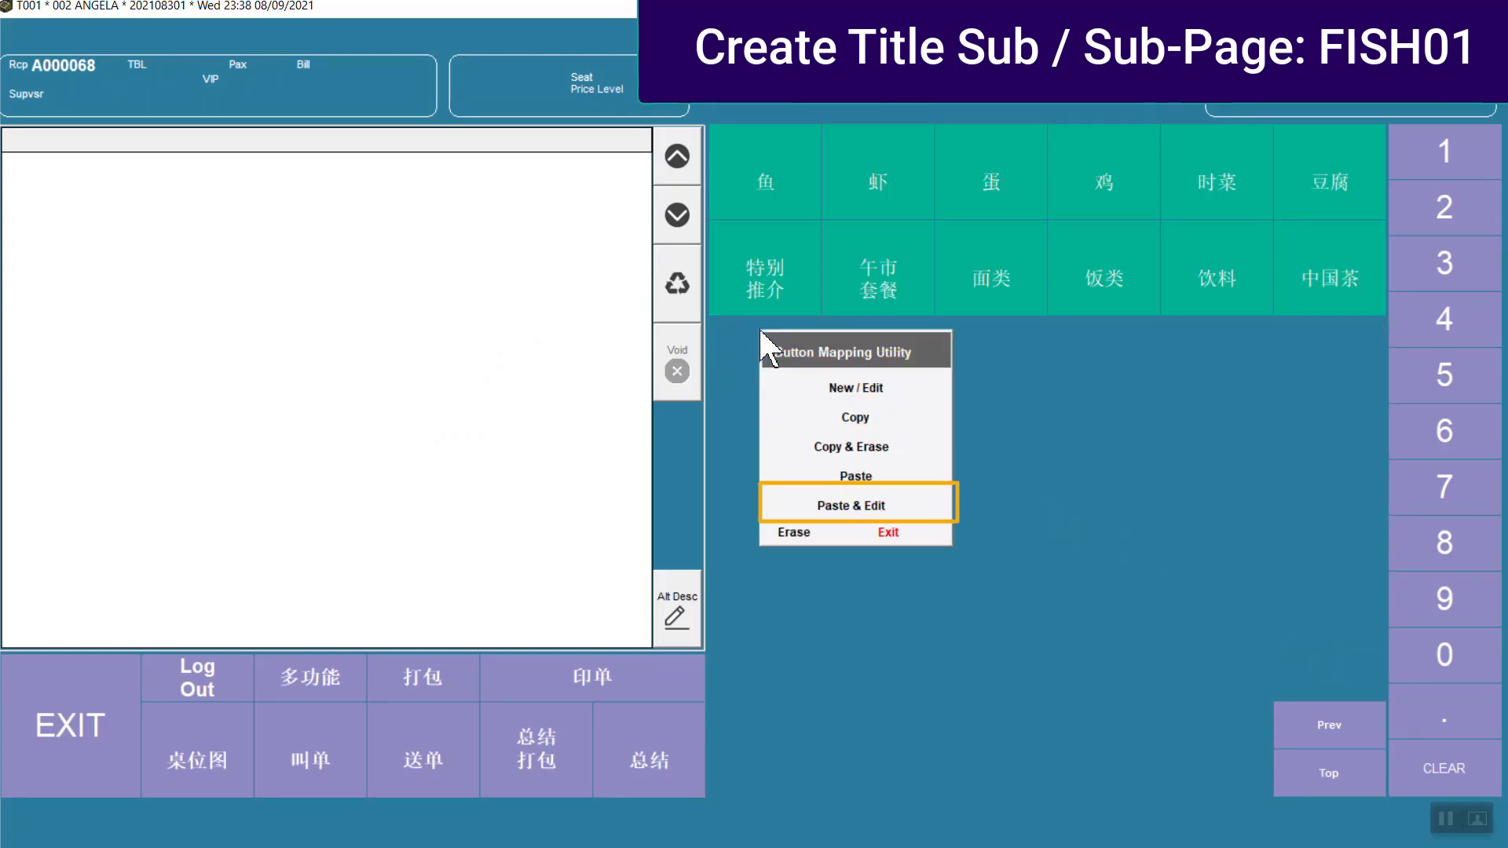
pyautogui.click(857, 503)
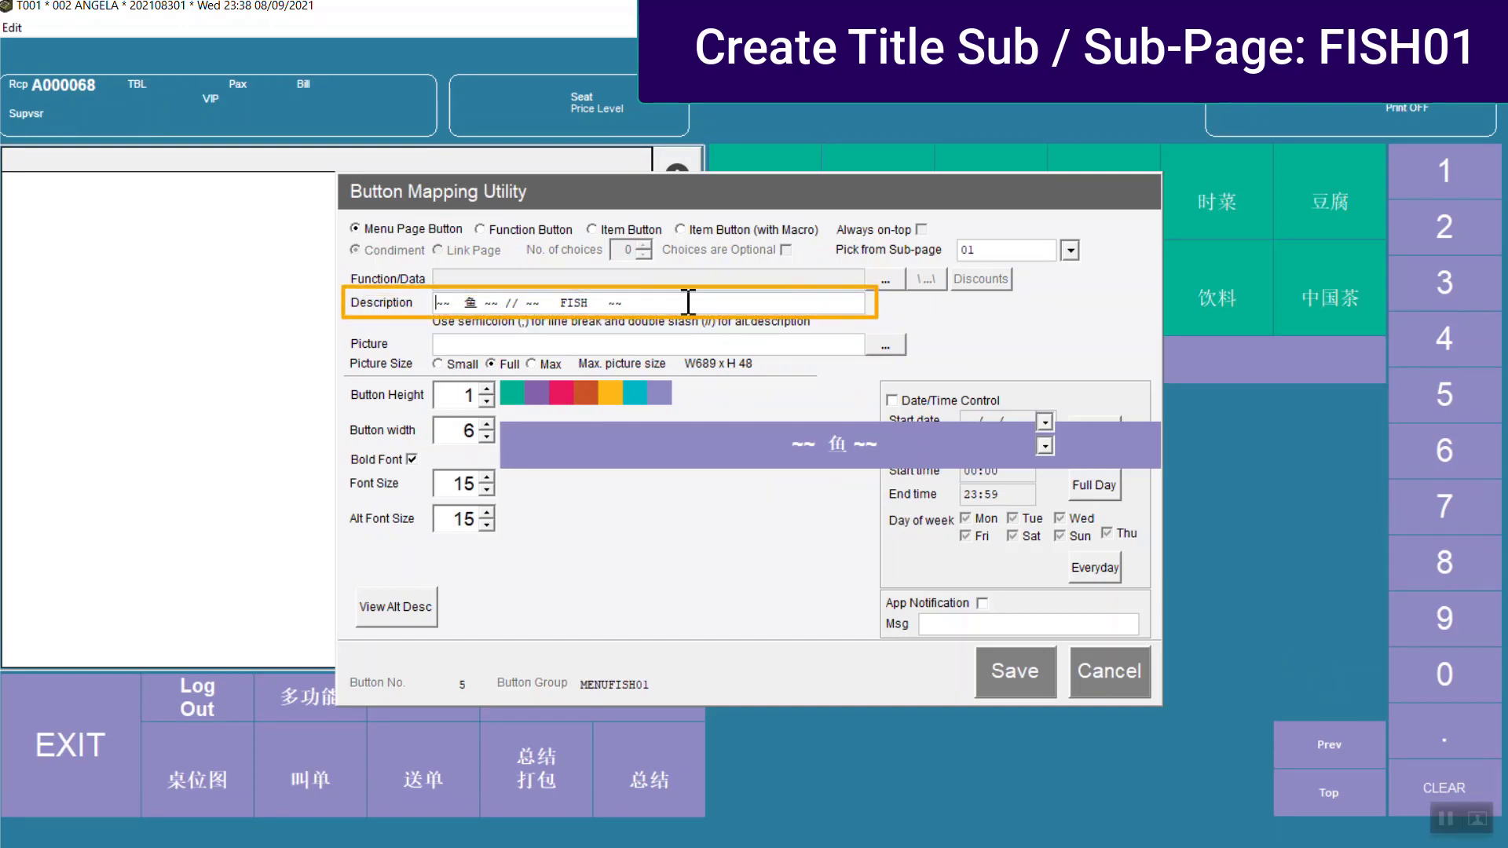
pyautogui.moveTo(688, 301); pyautogui.dragTo(424, 304)
pyautogui.hotkey('ctrl', 'v')
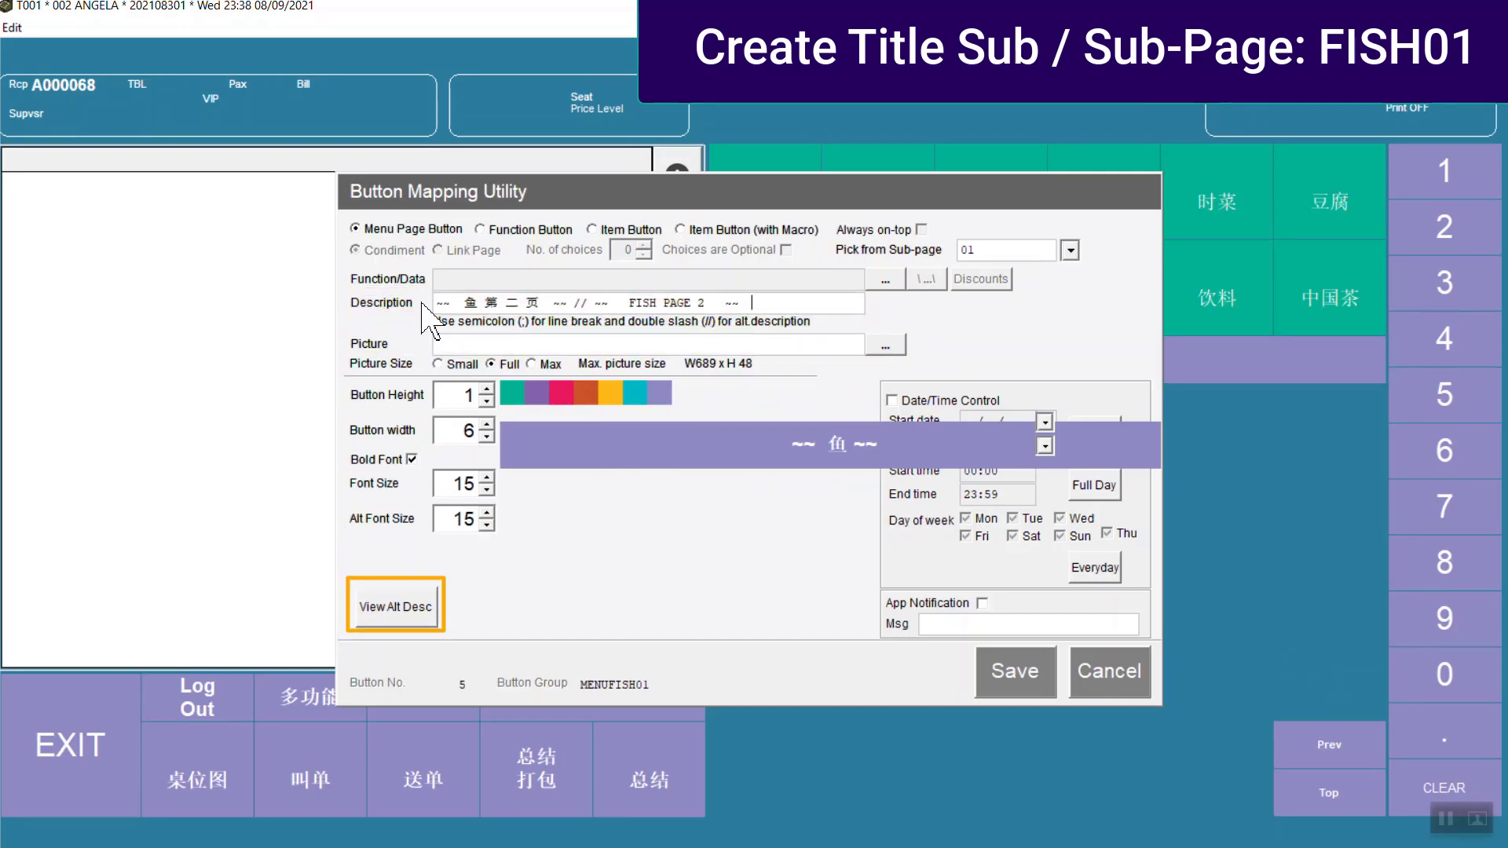
pyautogui.click(393, 607)
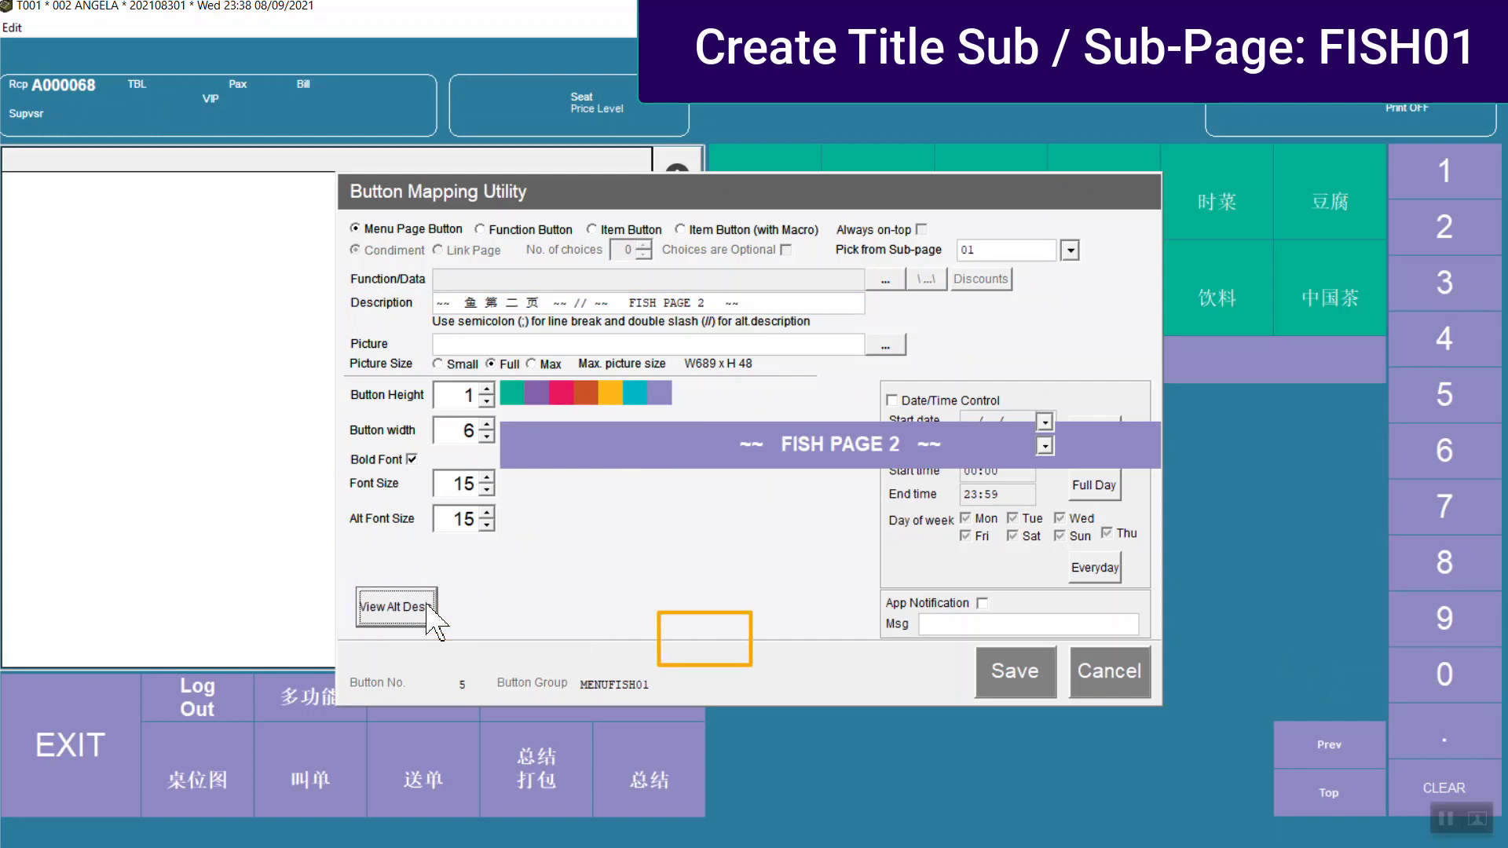
pyautogui.click(1029, 685)
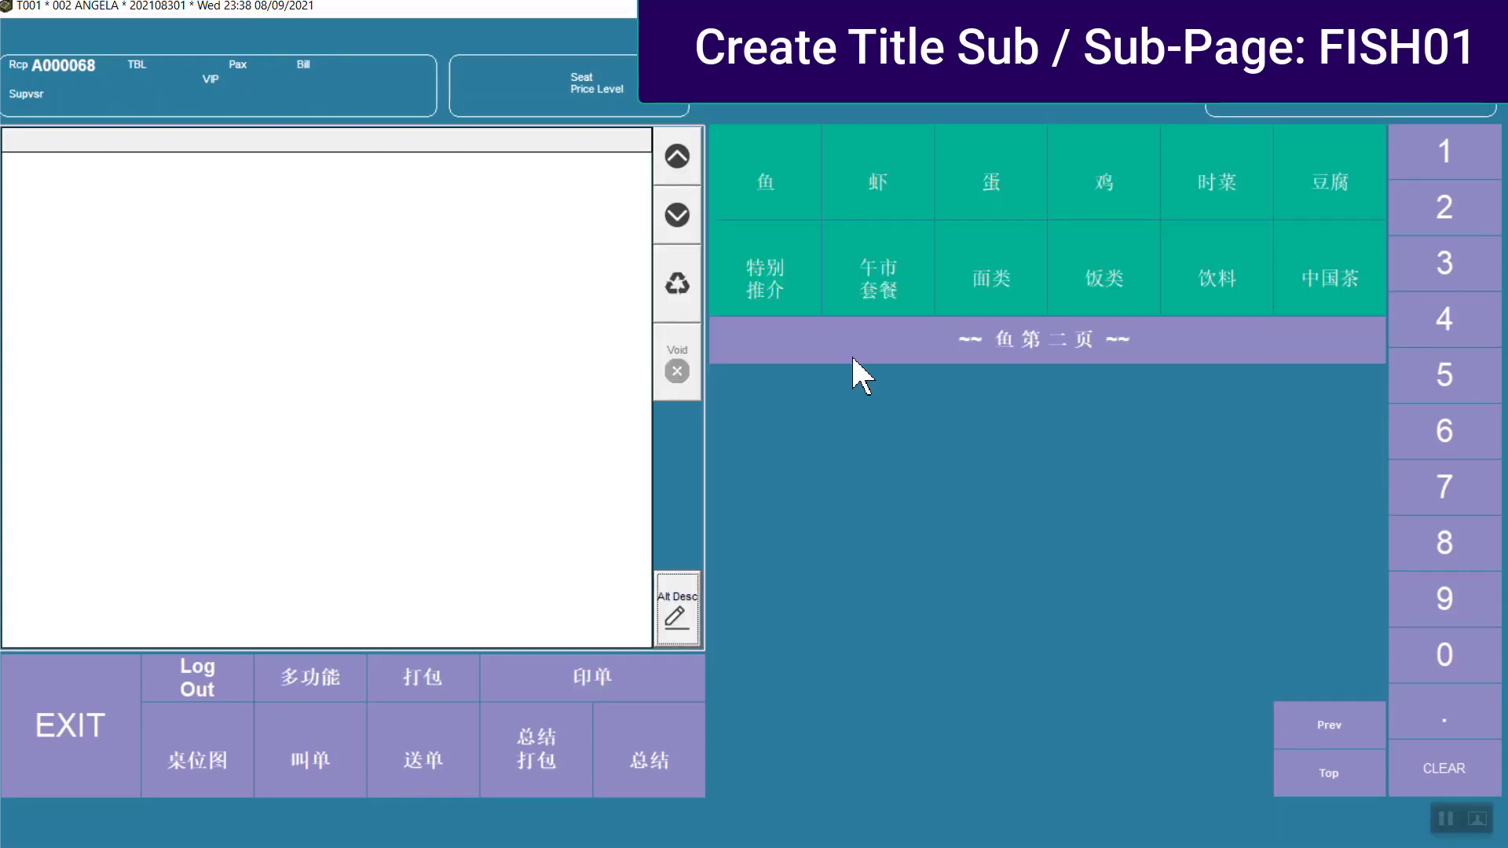
# - Test the navigation between the main page, the 鱼 page and its second page
pyautogui.click(794, 186)
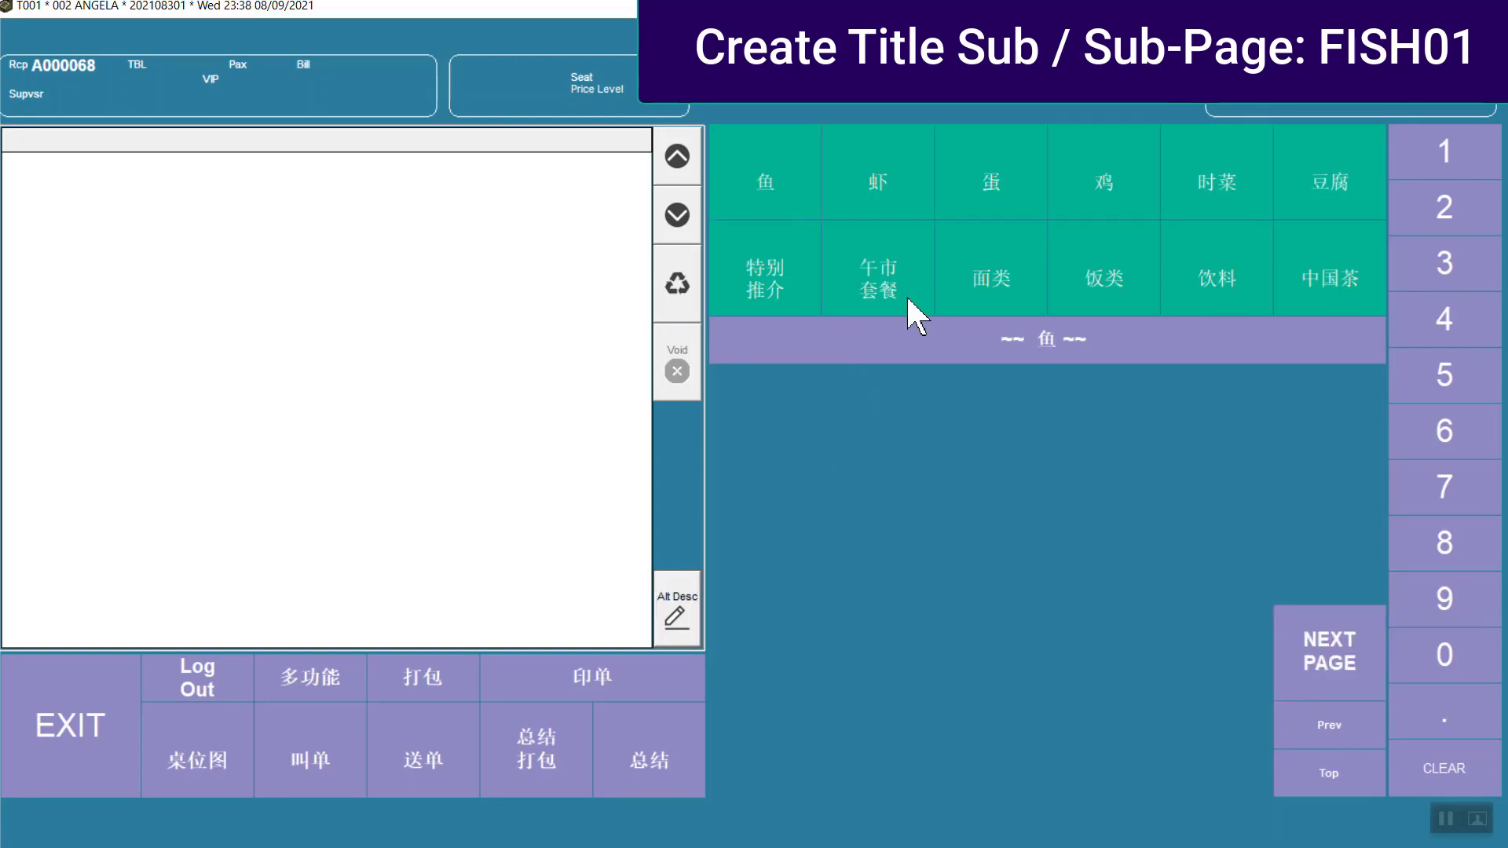
pyautogui.click(1016, 346)
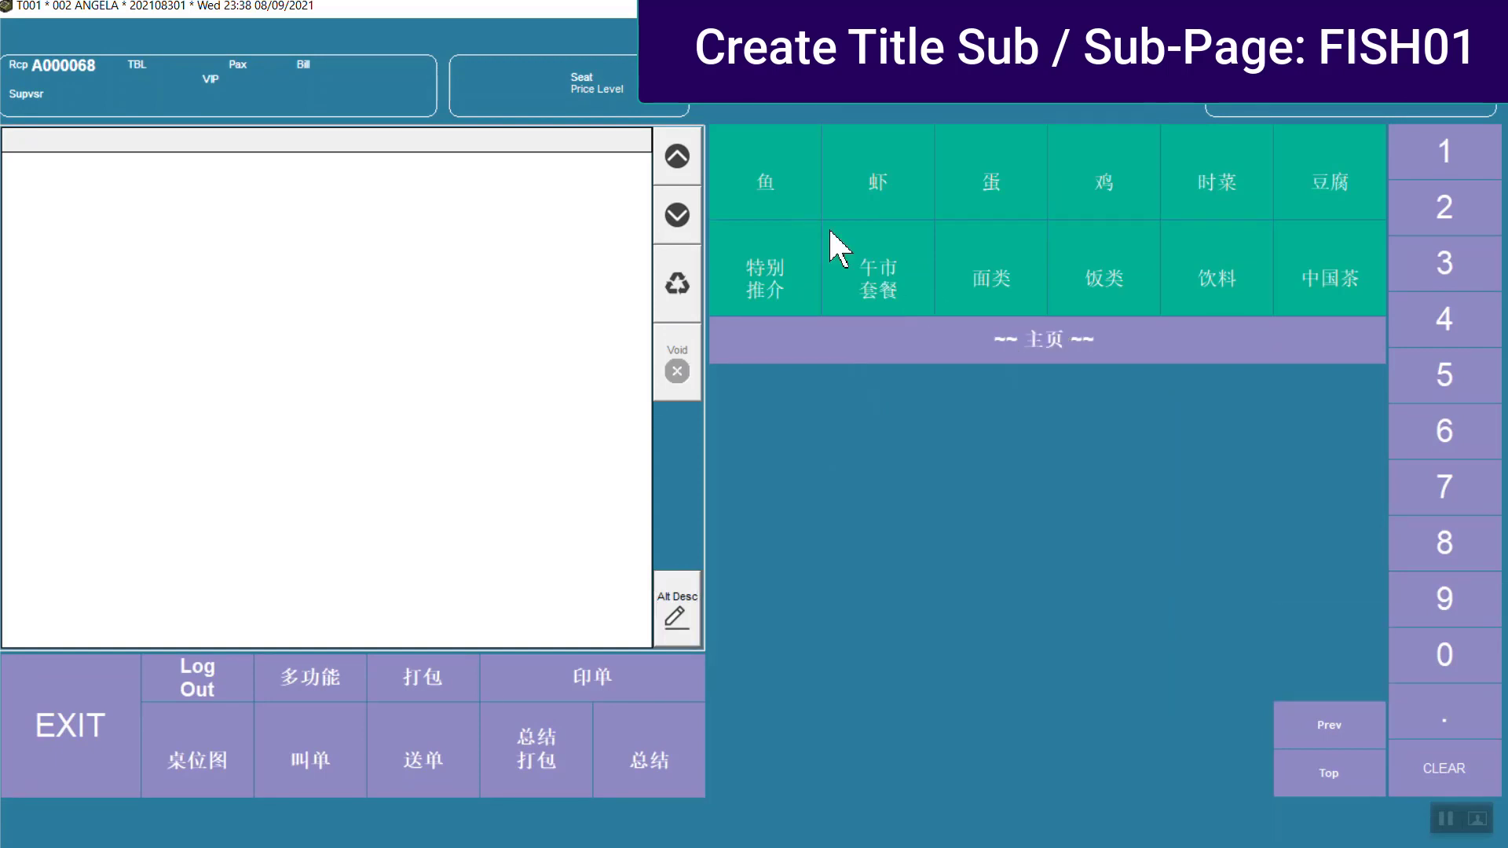
pyautogui.click(795, 206)
pyautogui.click(1333, 664)
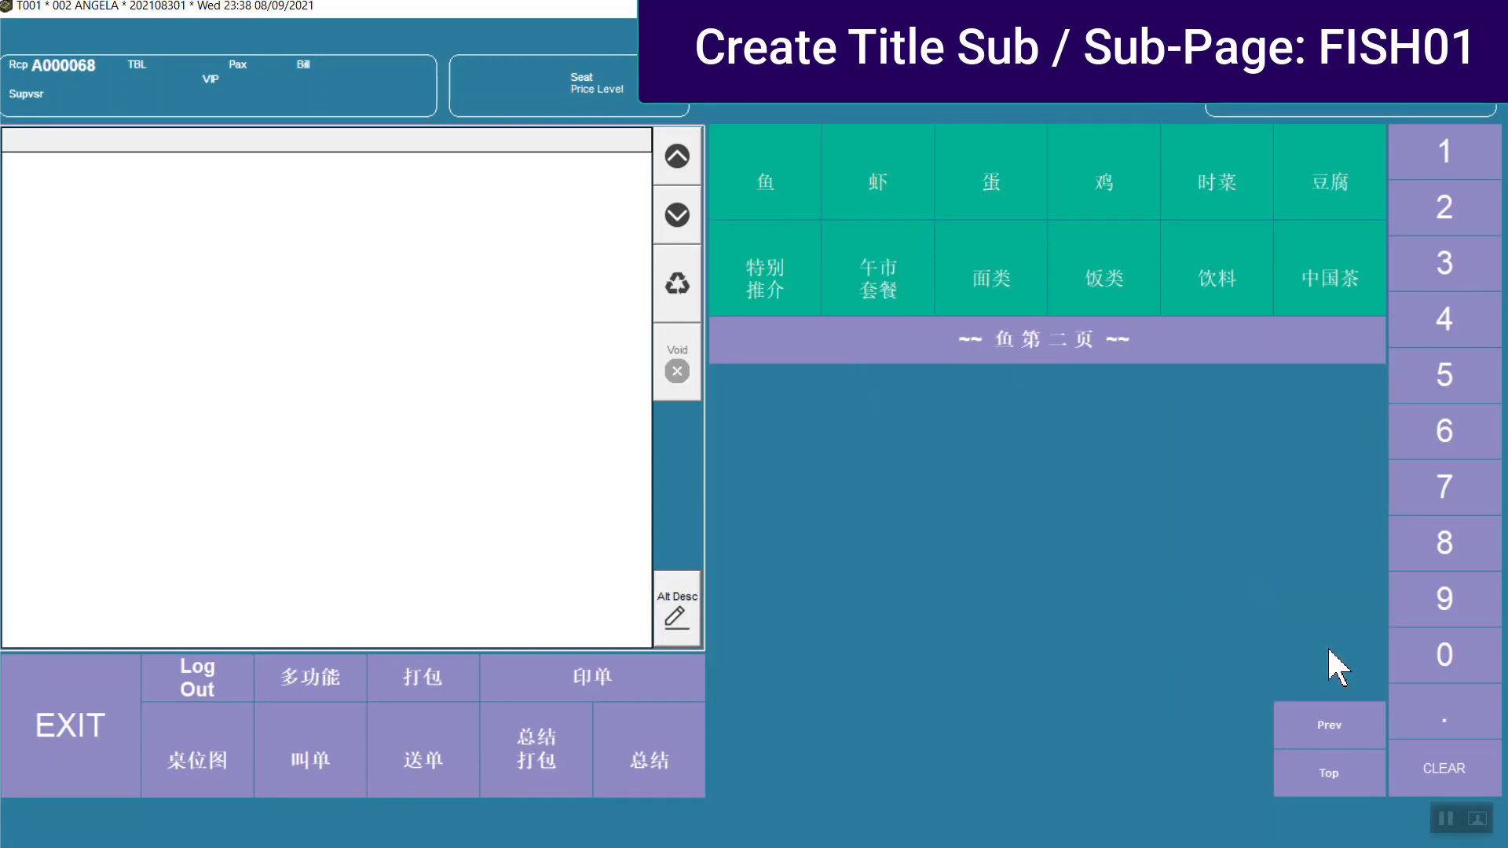